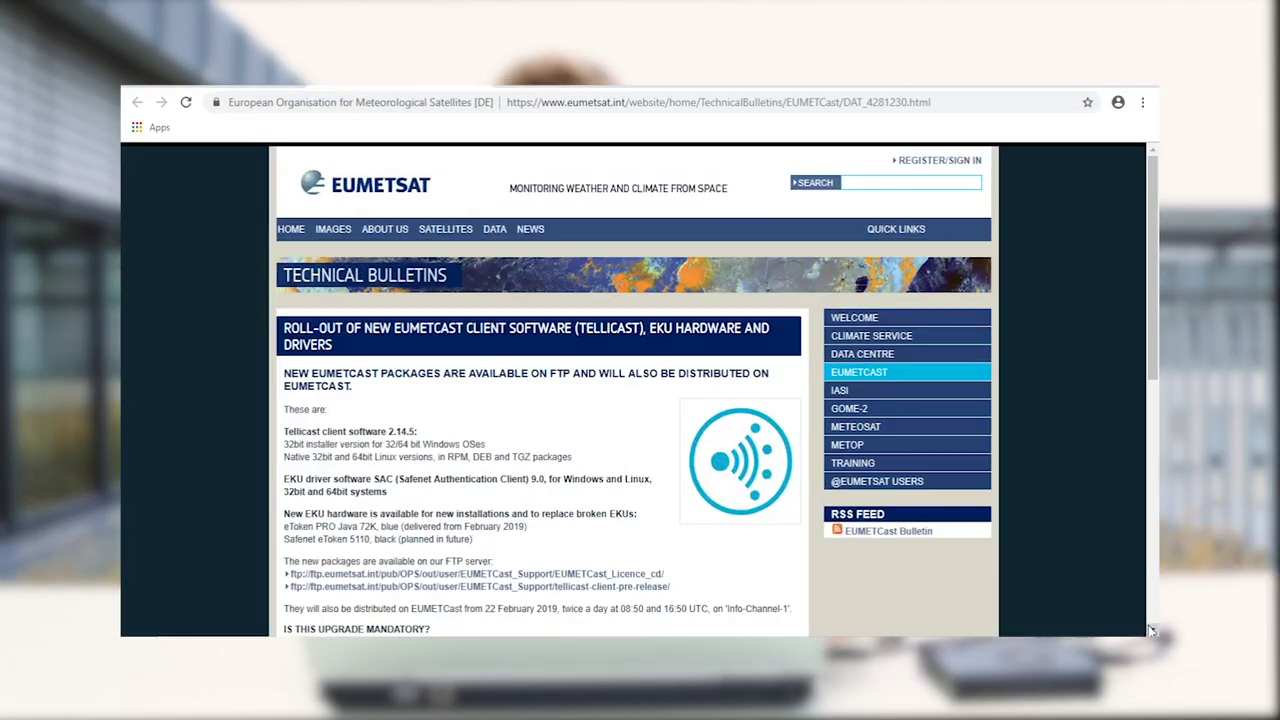
# Download eumetsat-setup-2.14.5_9.msi from the Windows/Tellicast folder of the EUMETCast_Licence_cd FTP directory linked in the bulletin.
pyautogui.click(1151, 630)
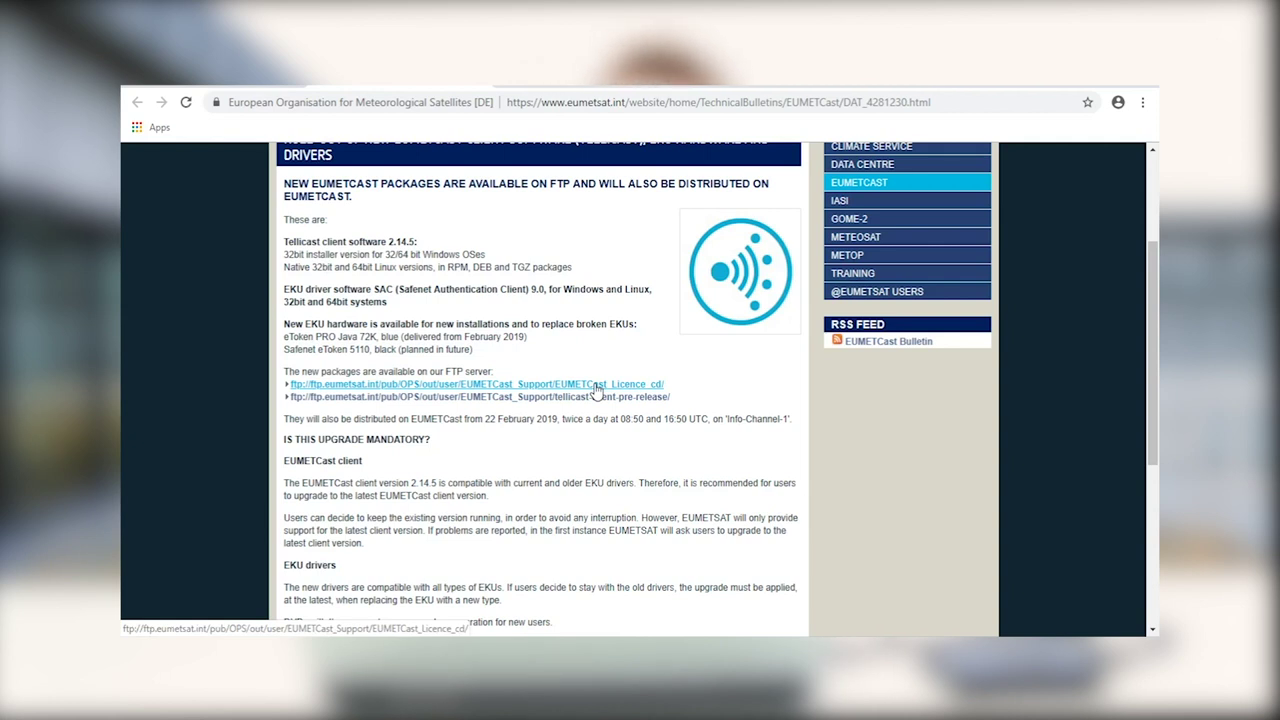
pyautogui.click(597, 388)
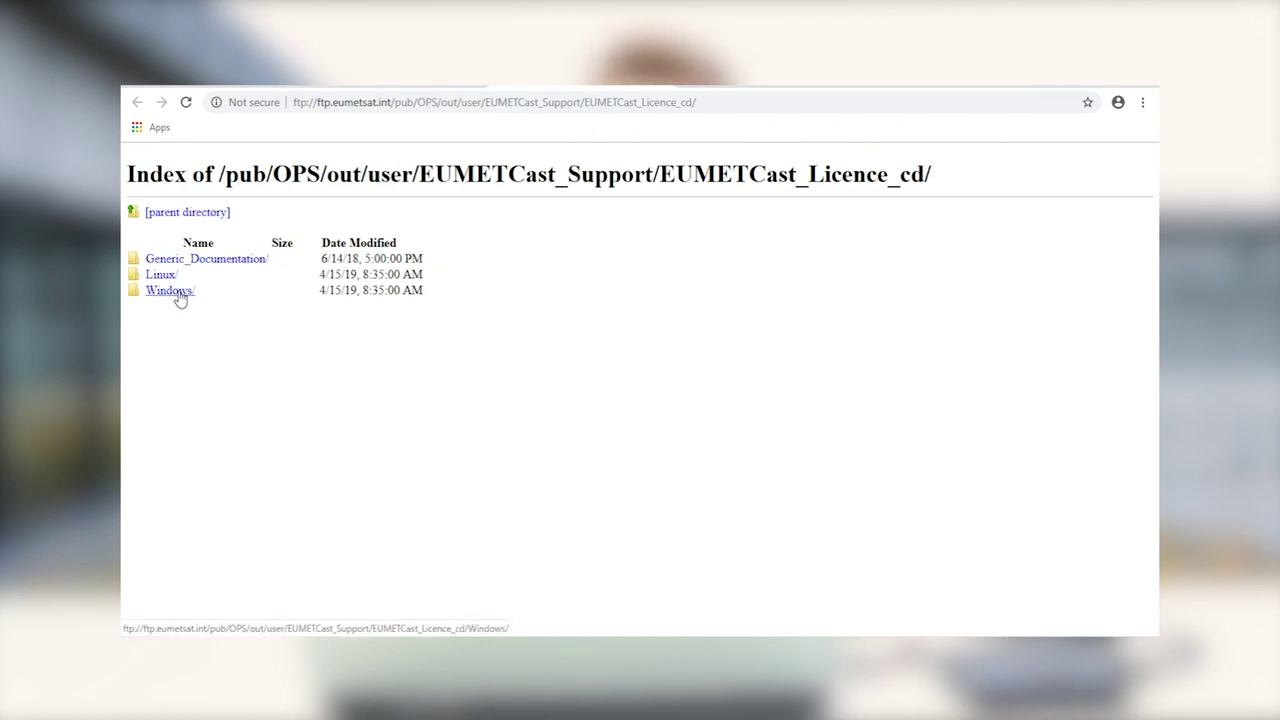
pyautogui.click(177, 294)
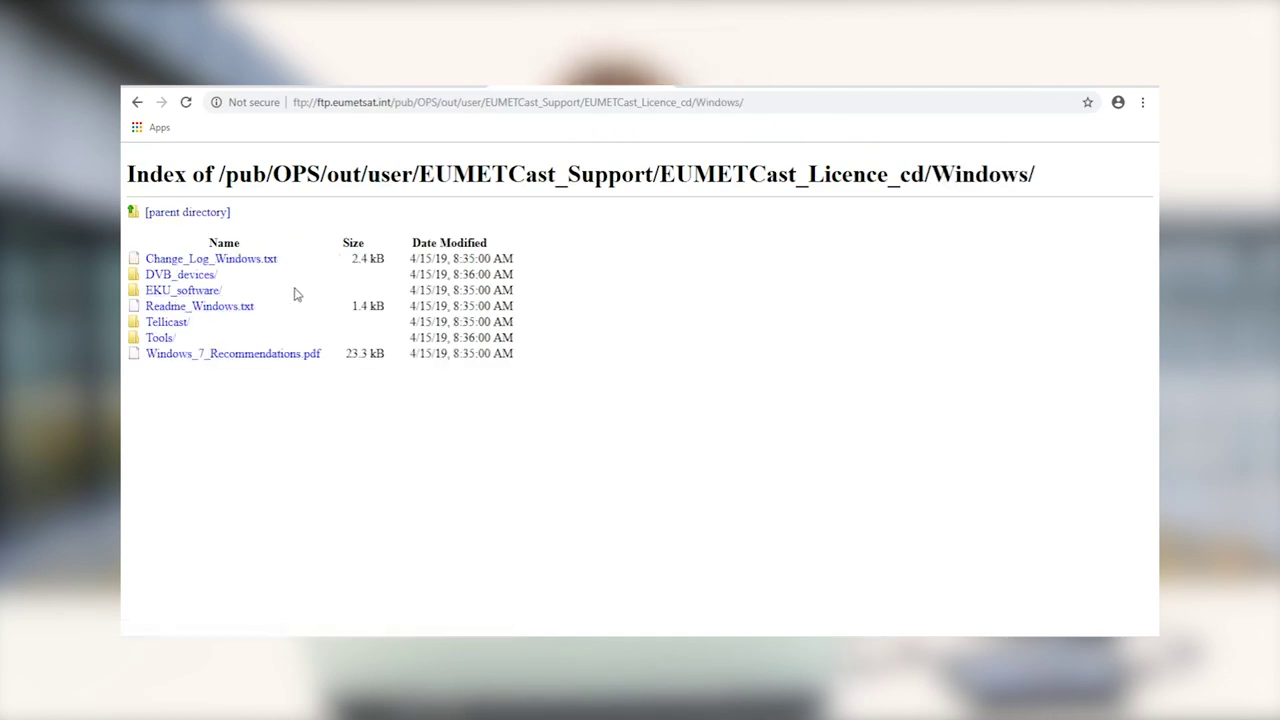
pyautogui.click(172, 326)
pyautogui.click(252, 265)
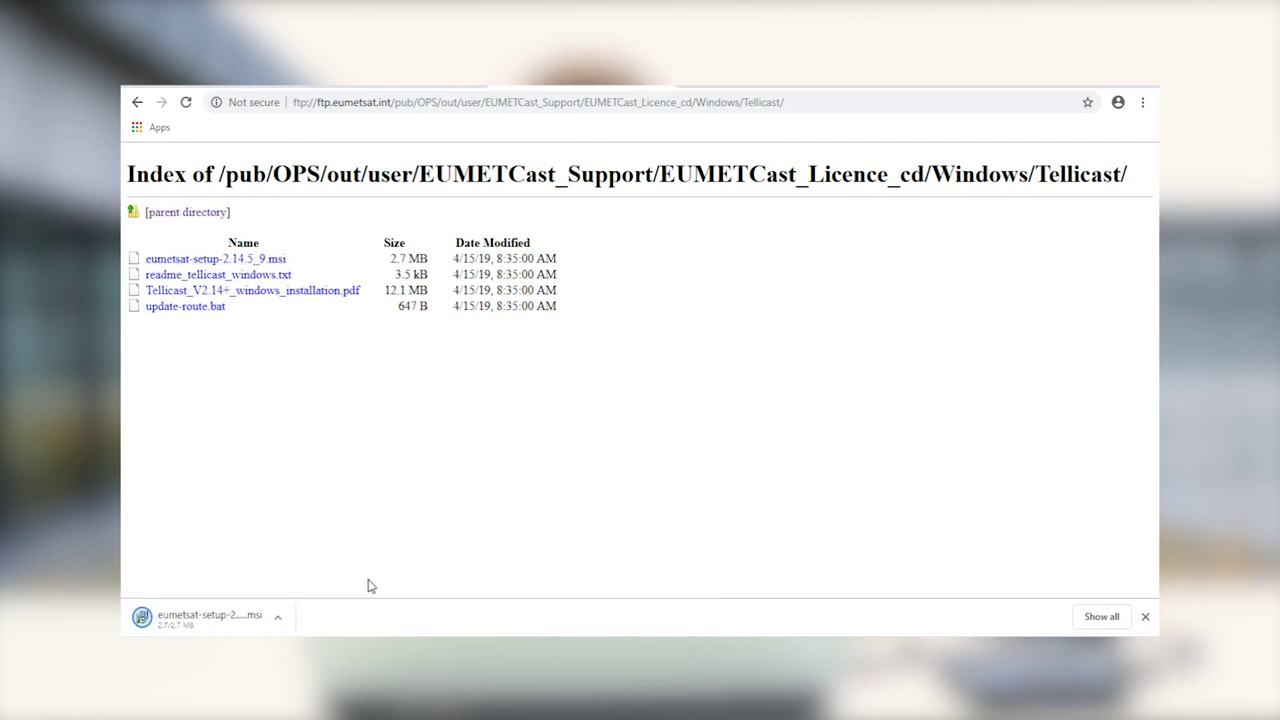
# Locate the downloaded eumetsat-setup-2.14.5_9 installer in its folder, launch it and proceed past the welcome page.
pyautogui.click(278, 619)
pyautogui.click(323, 566)
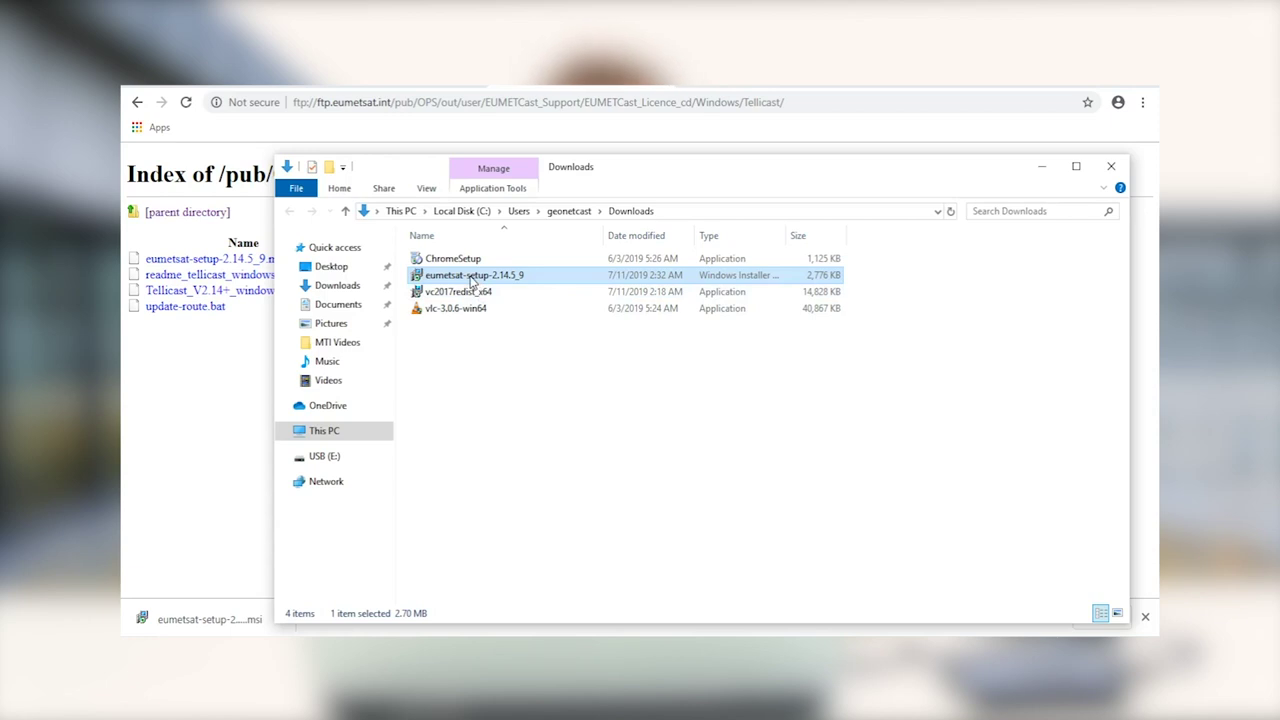
pyautogui.doubleClick(472, 283)
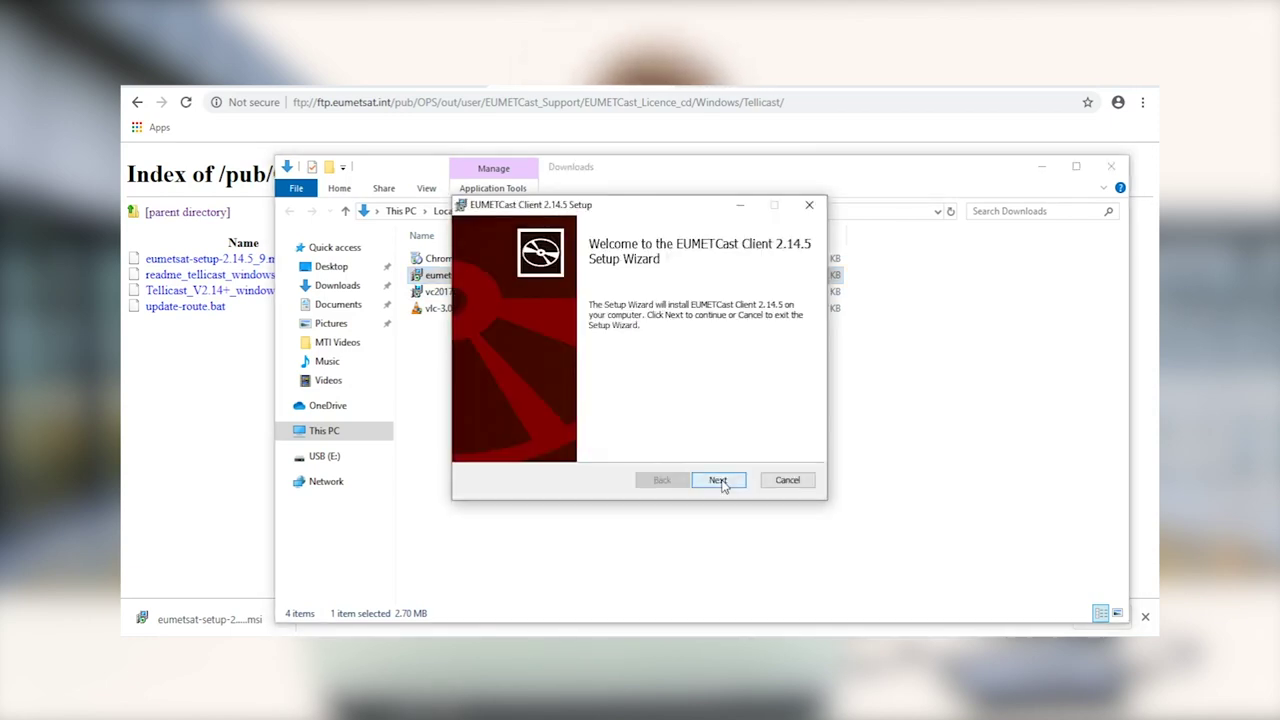
pyautogui.click(719, 481)
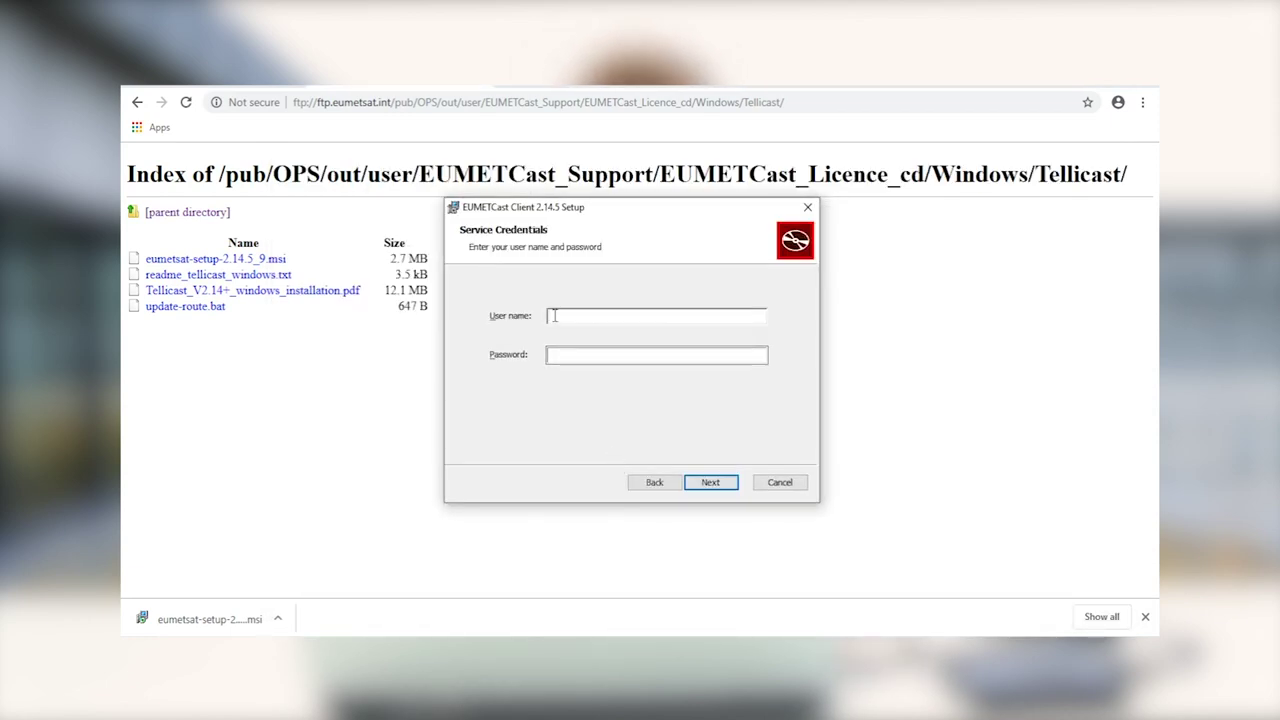
# Enter DEMO as the service user name, fill in the account password and submit the service credentials.
pyautogui.write('DEMO')
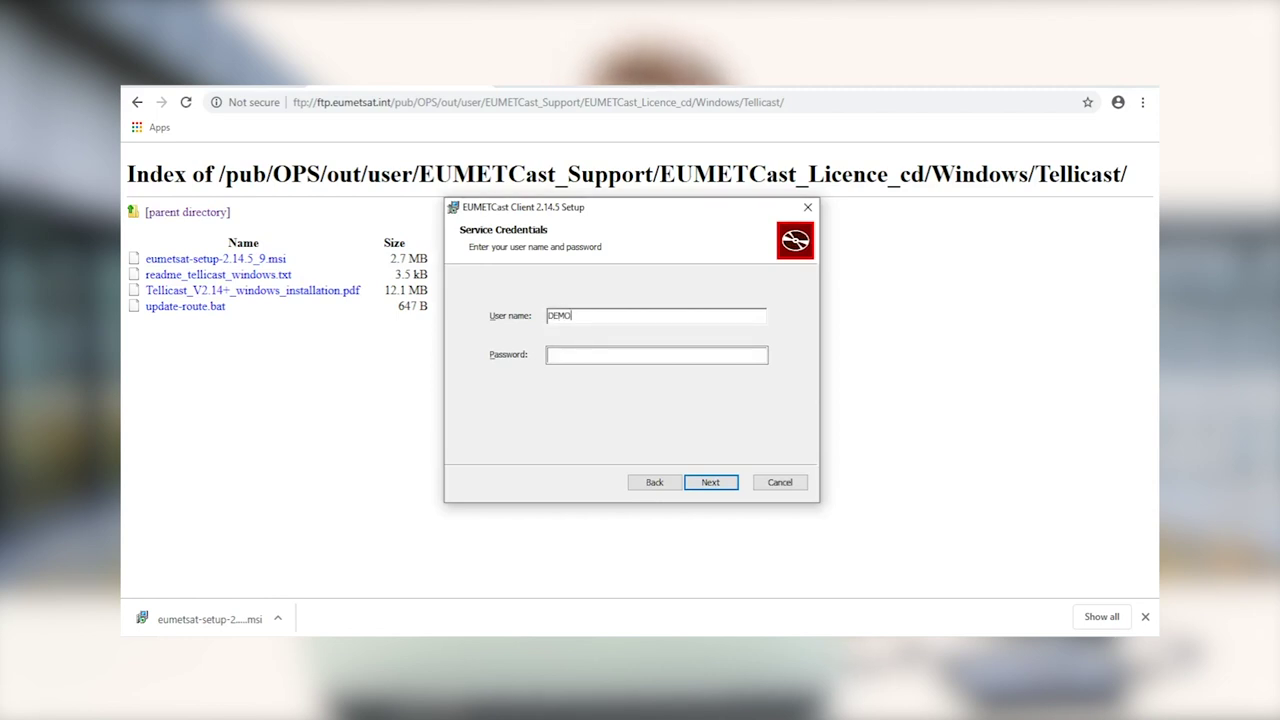
pyautogui.press('Tab')
pyautogui.write('********')
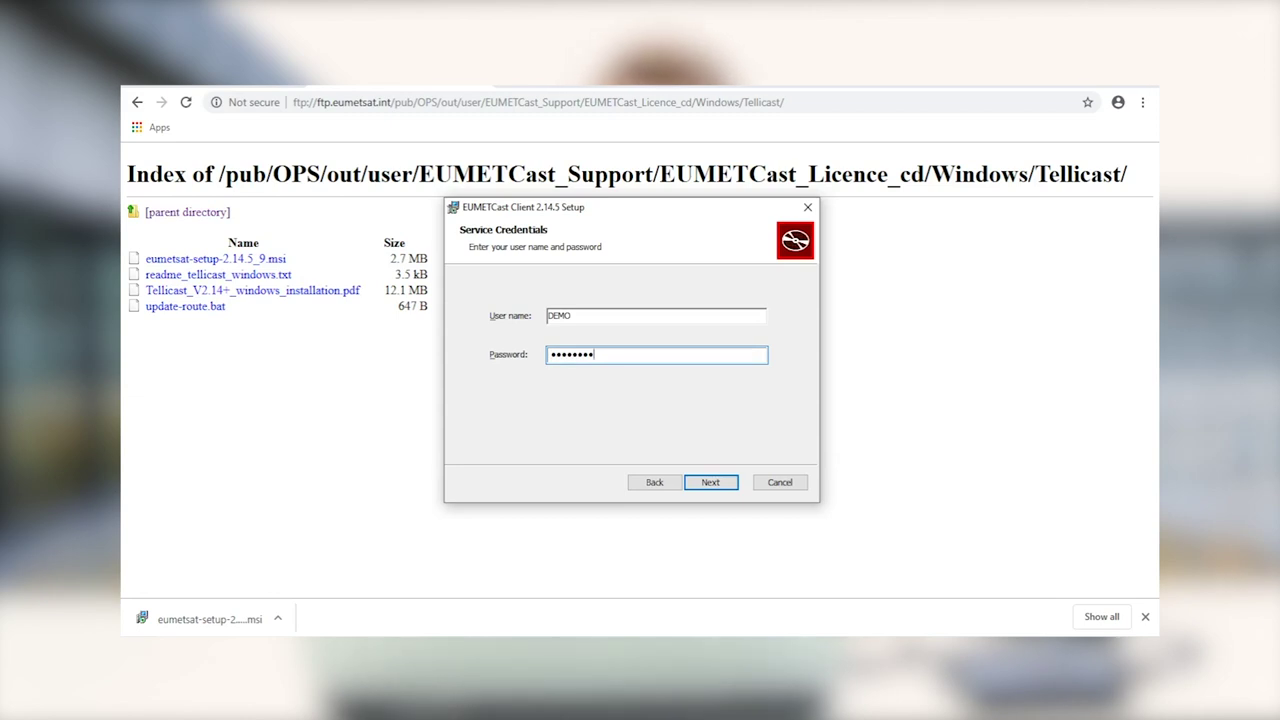
pyautogui.press('Return')
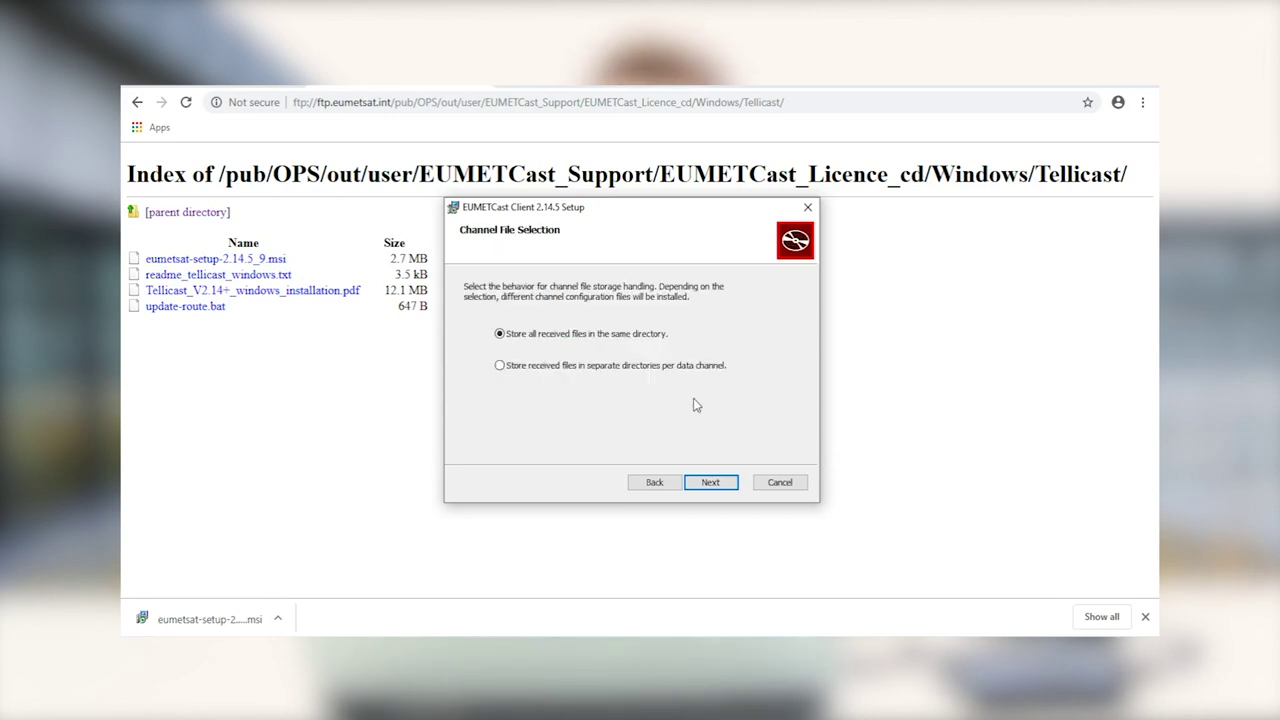
# Install EUMETCast Client 2.14.5 to C:\EUMETSAT\ with all services, storing received files in the same directory, and close the EUMETCast folder window.
pyautogui.click(711, 484)
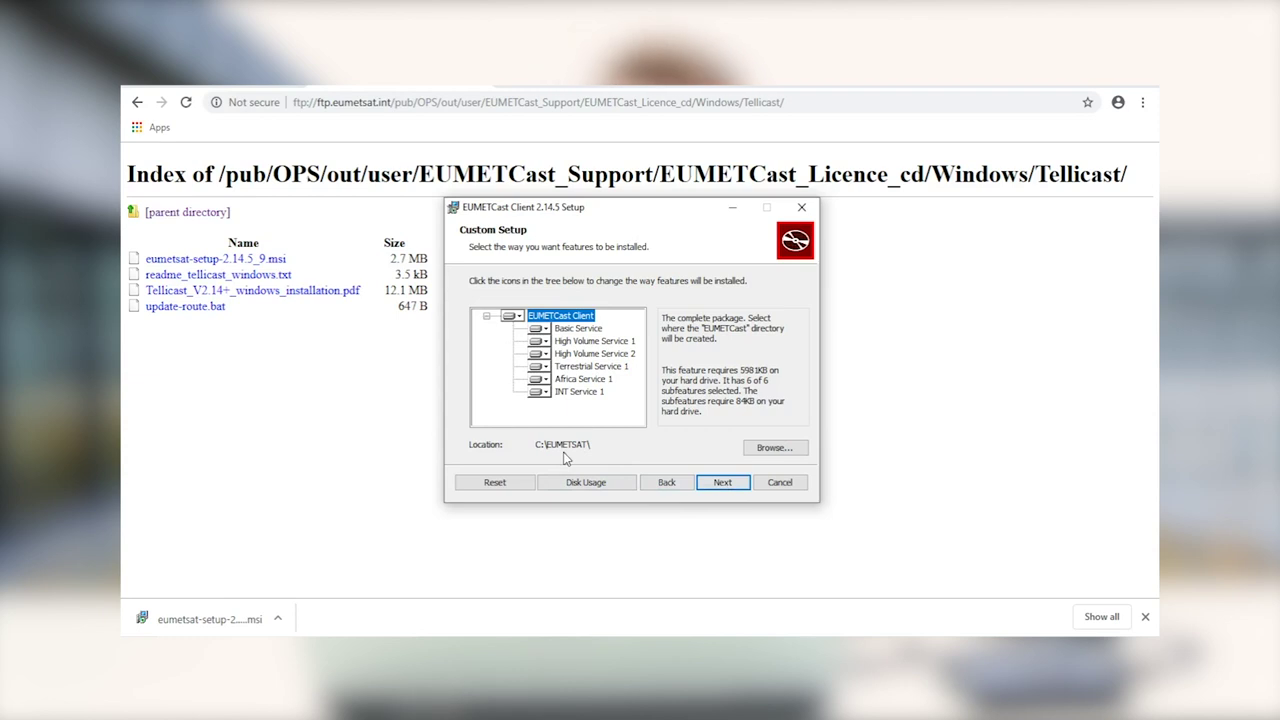
pyautogui.click(722, 482)
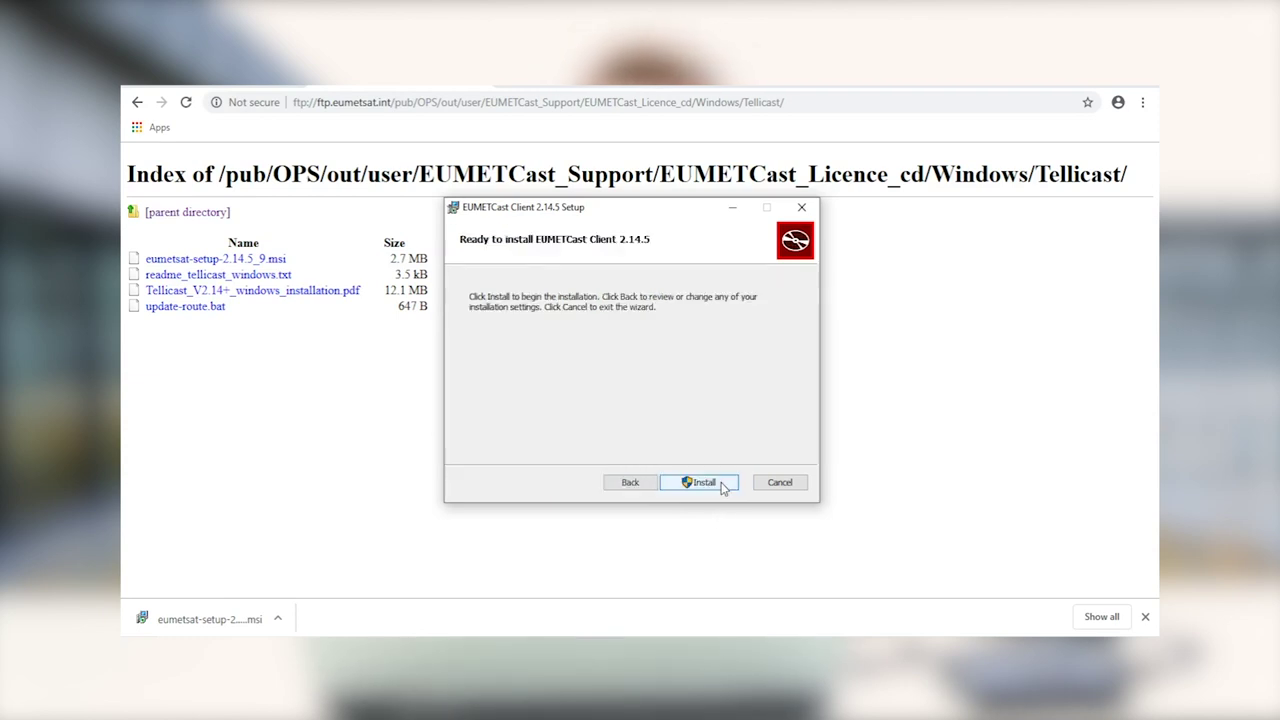
pyautogui.click(722, 482)
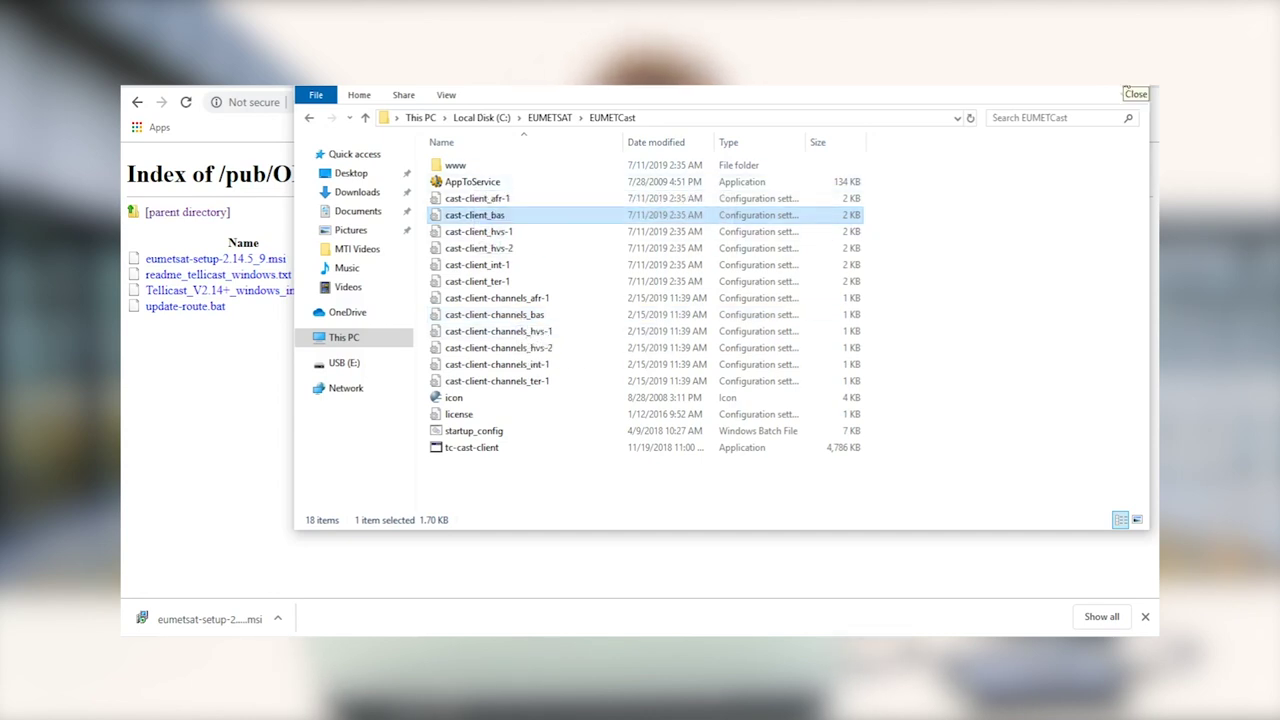
pyautogui.click(1126, 89)
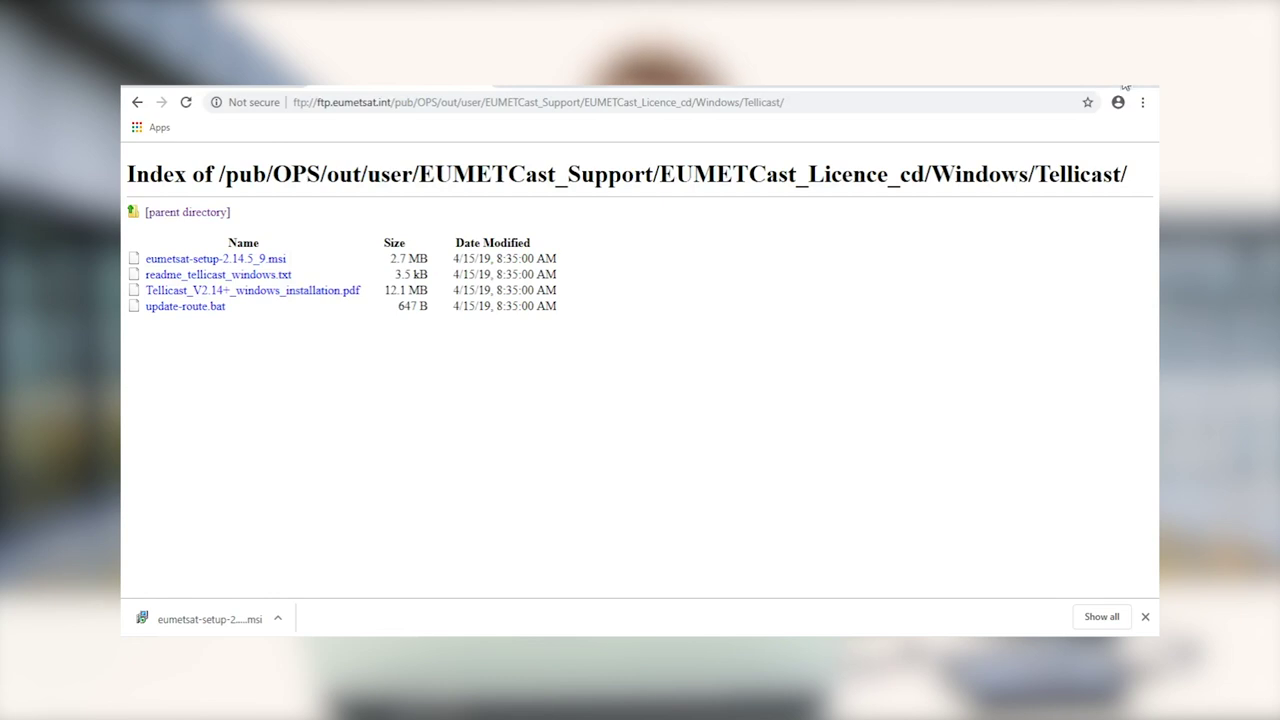
# Download EUMETCast-EKU-SAC-x64-9.0.msi from the Windows/EKU_software folder on the FTP server and launch it.
pyautogui.click(138, 103)
pyautogui.click(175, 290)
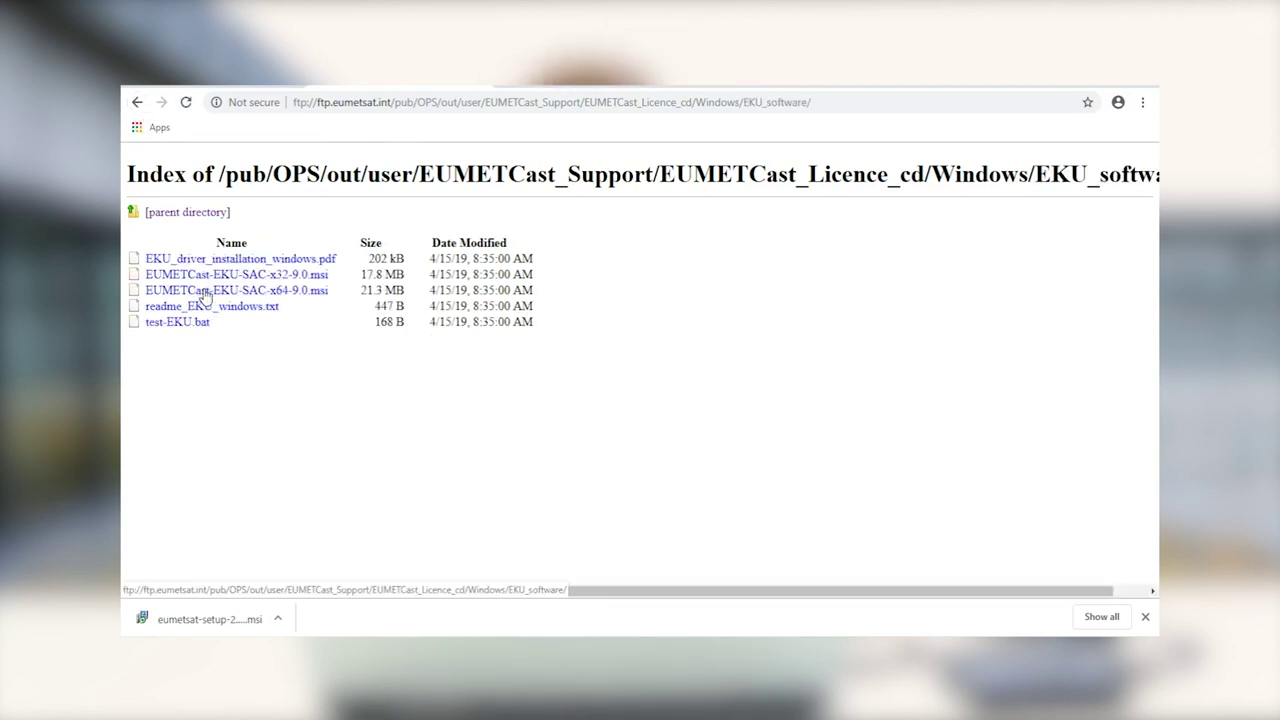
pyautogui.click(313, 292)
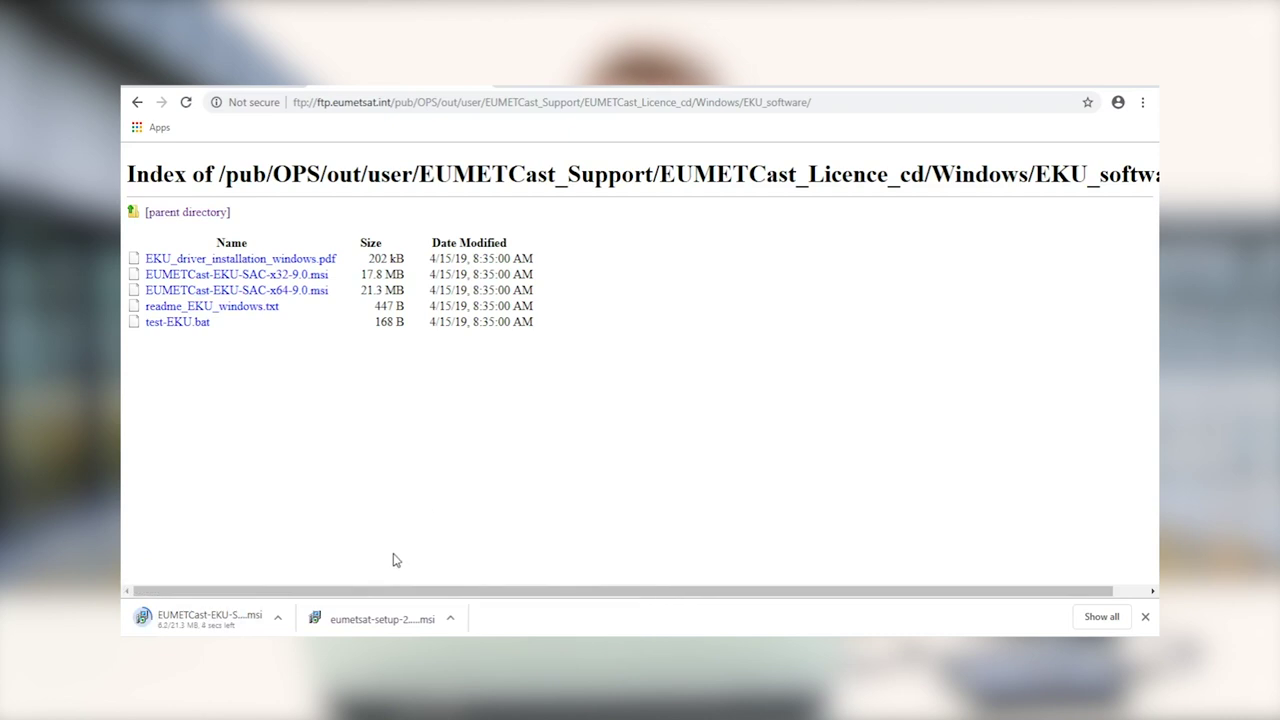
pyautogui.click(254, 617)
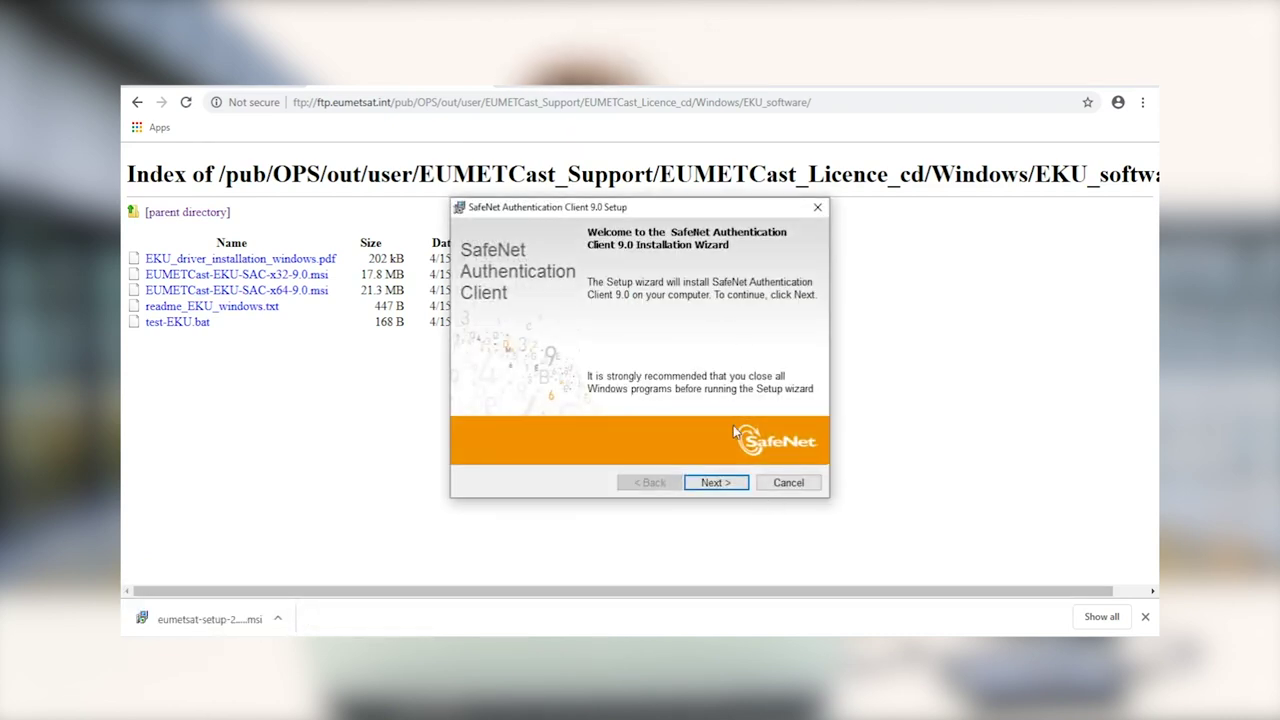
# Install SafeNet Authentication Client 9.0 in English with the Typical setup in the default destination folder, and finish the wizard.
pyautogui.click(715, 484)
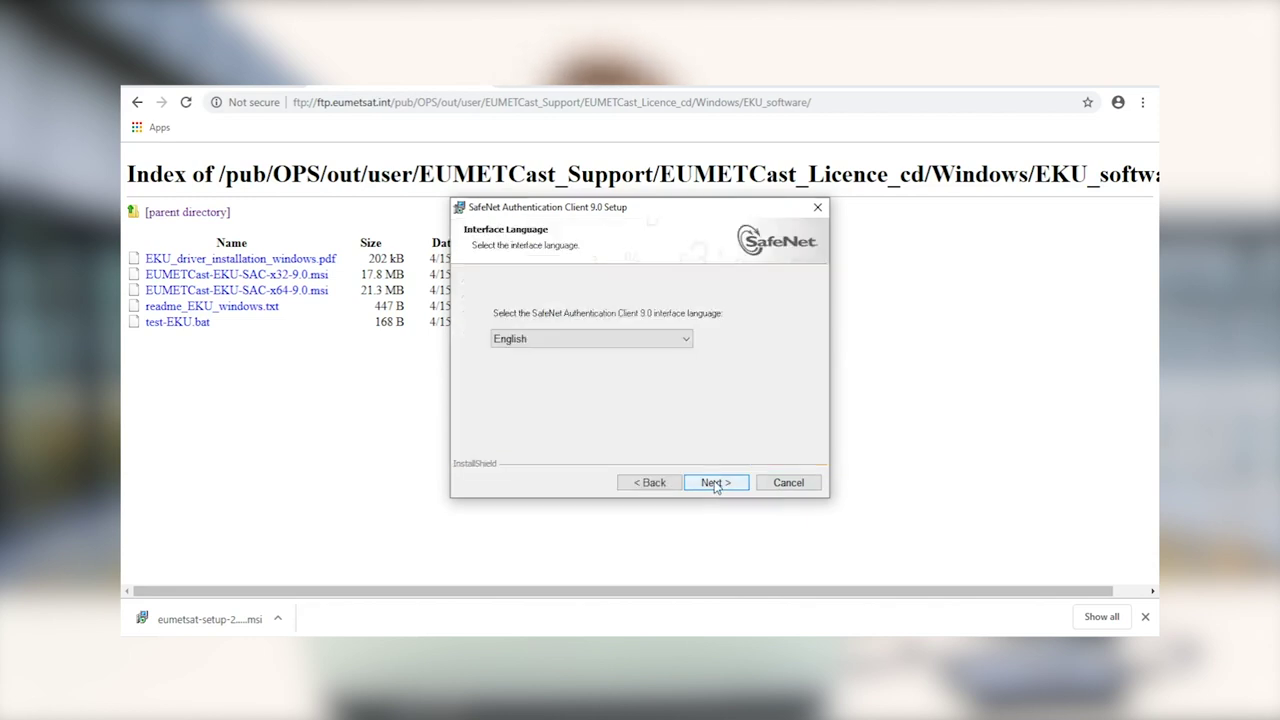
pyautogui.click(720, 485)
pyautogui.click(720, 485)
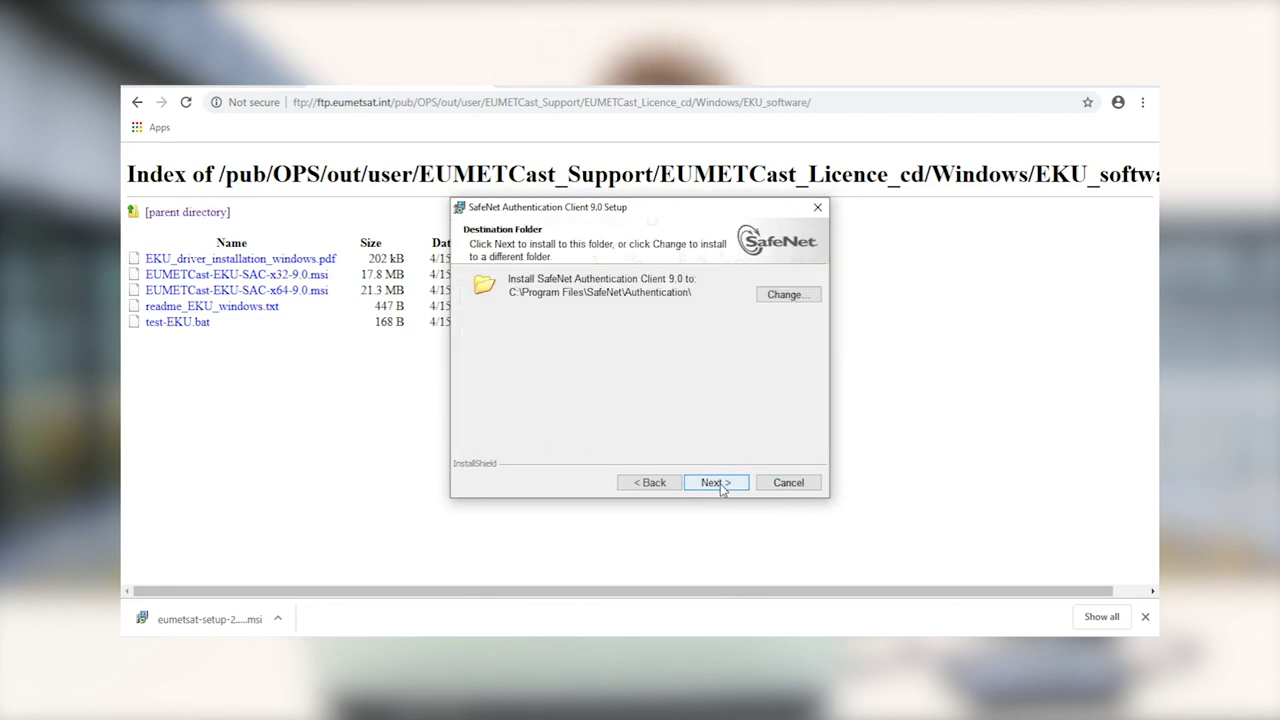
pyautogui.click(719, 485)
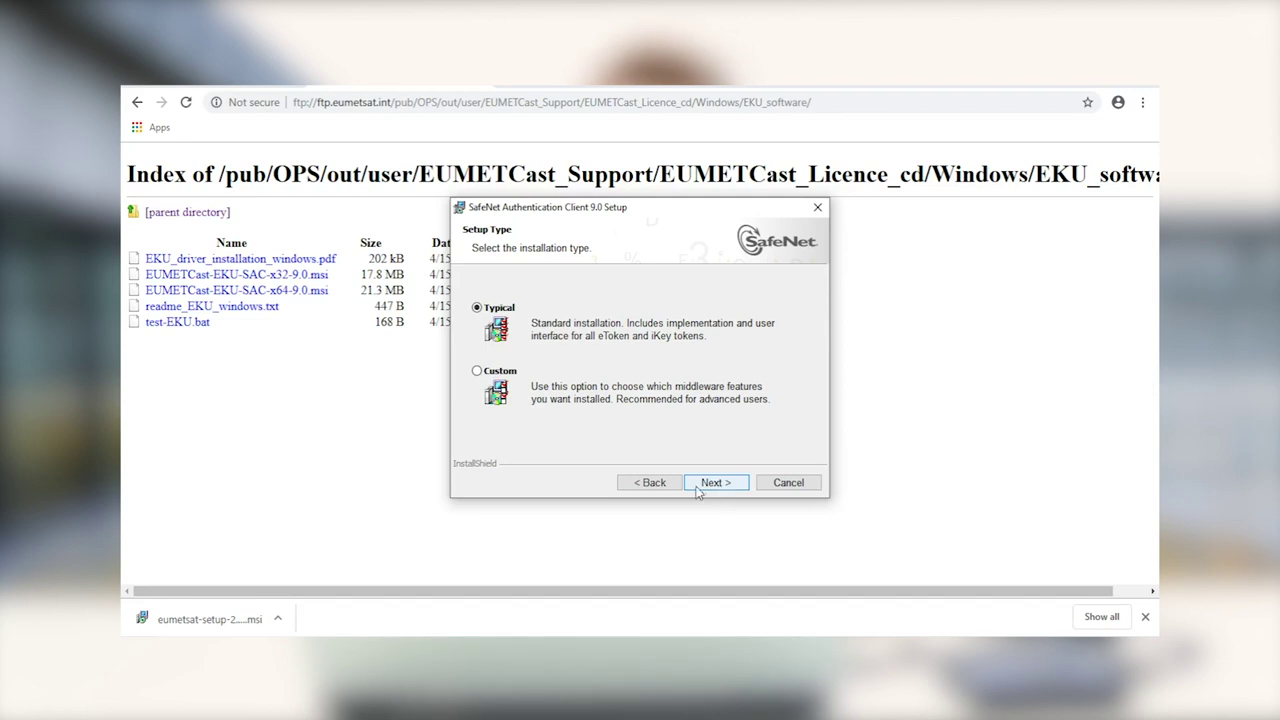
pyautogui.click(720, 484)
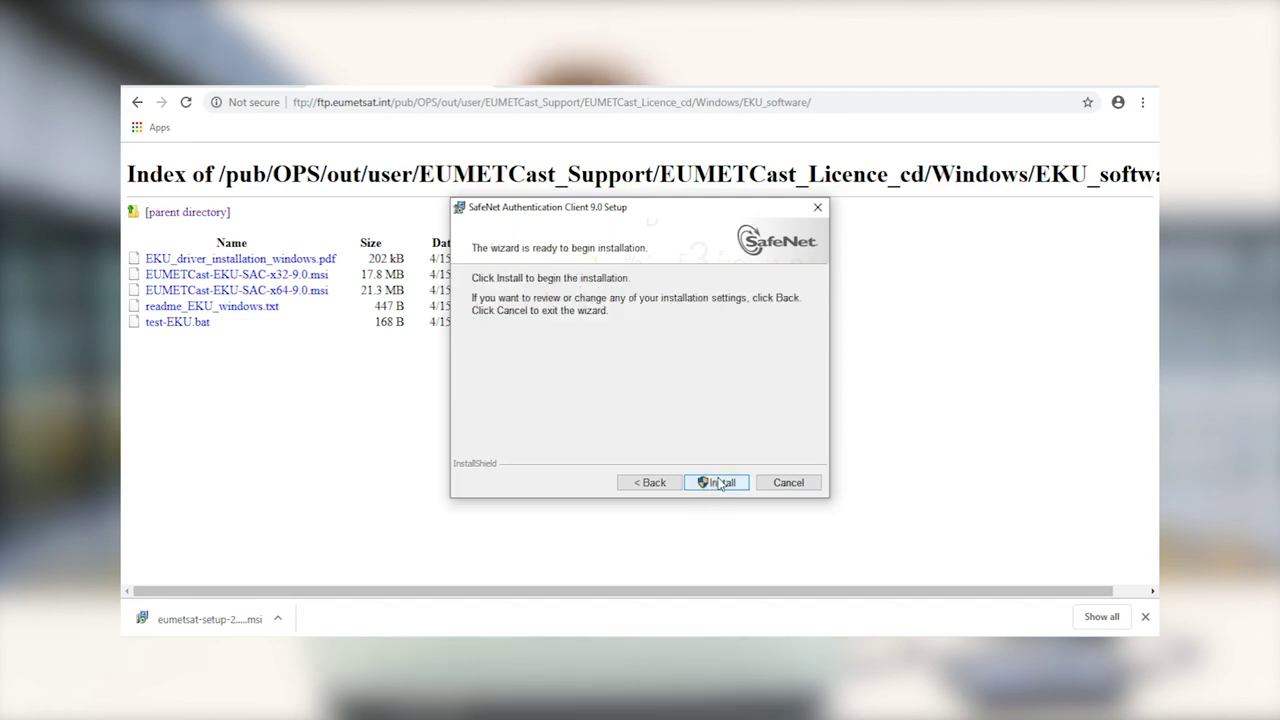
pyautogui.click(722, 484)
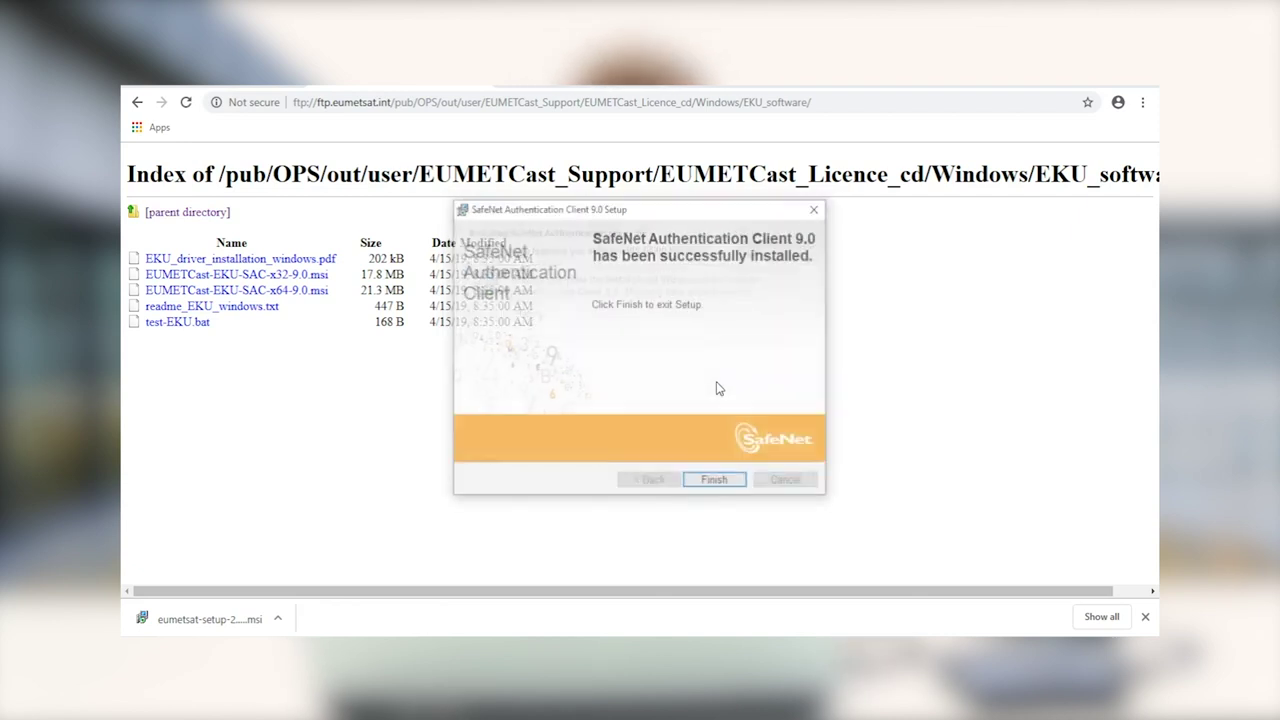
pyautogui.click(716, 483)
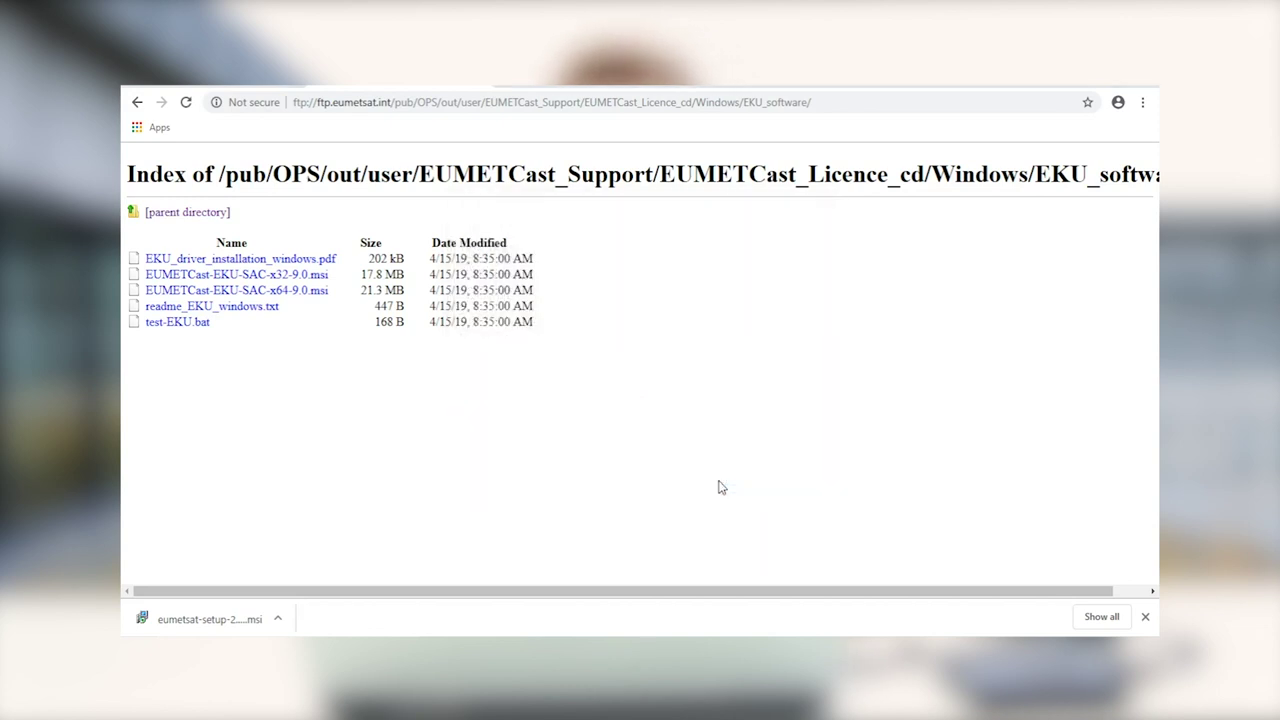
# Download the TBS 5927 DVB-S2 Receiver EUMETCast Windows Setup Guide PDF from the DVB_devices folder and read through to its prerequisites.
pyautogui.click(138, 103)
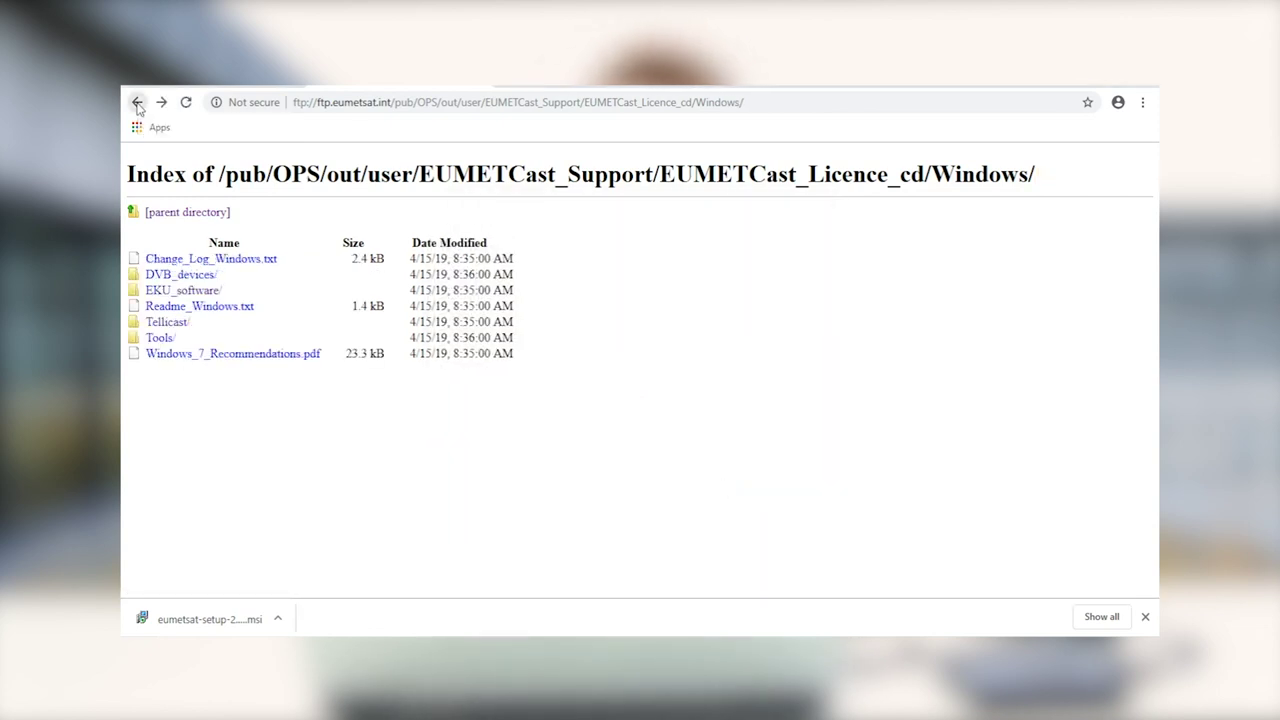
pyautogui.click(190, 276)
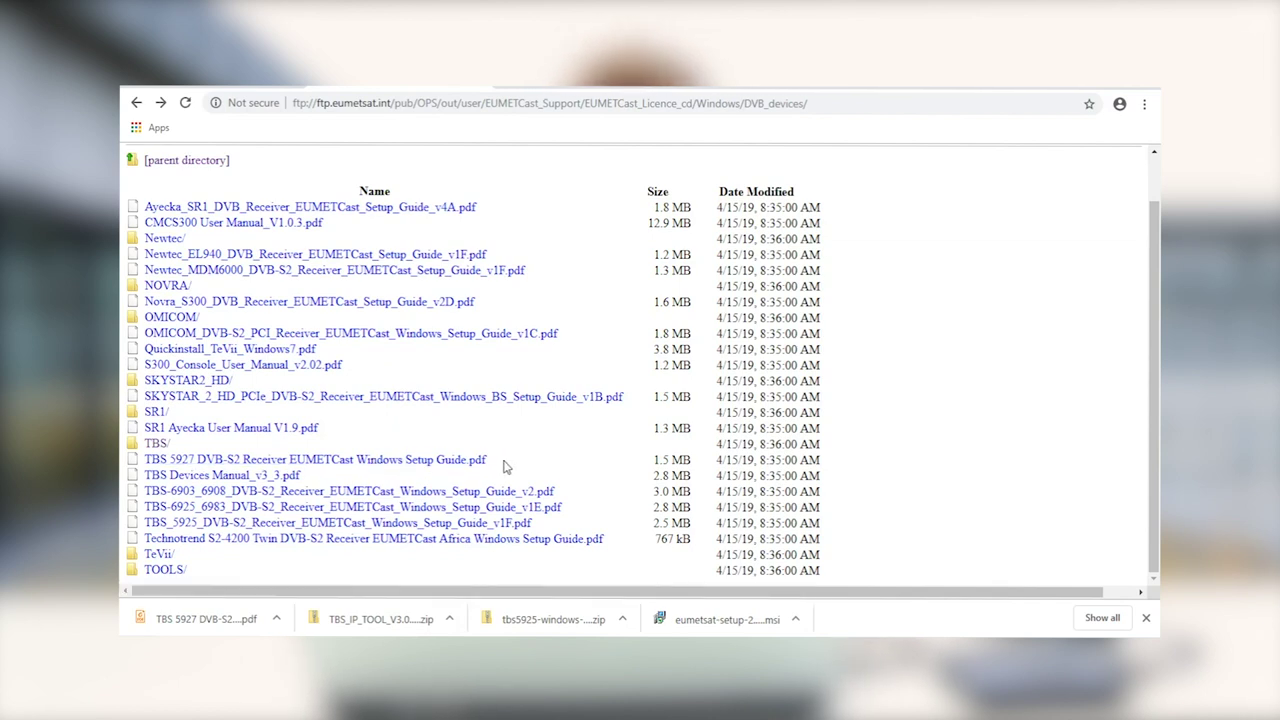
pyautogui.click(474, 468)
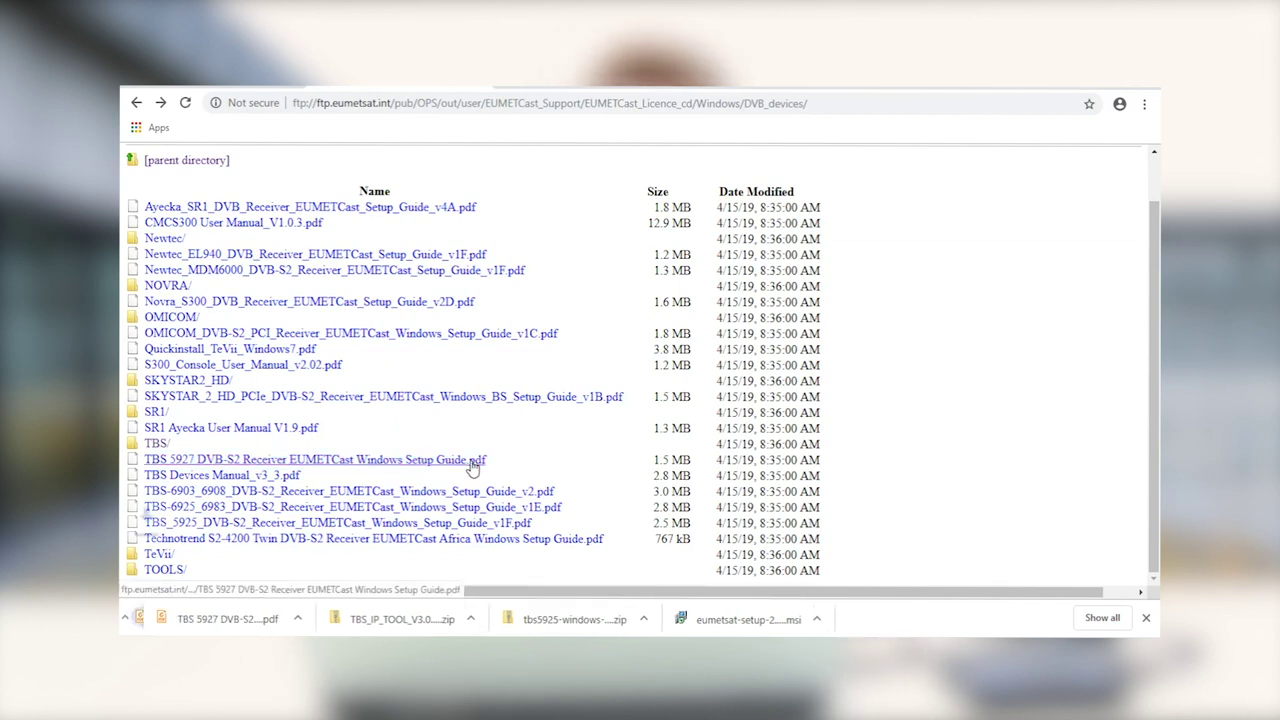
pyautogui.click(227, 618)
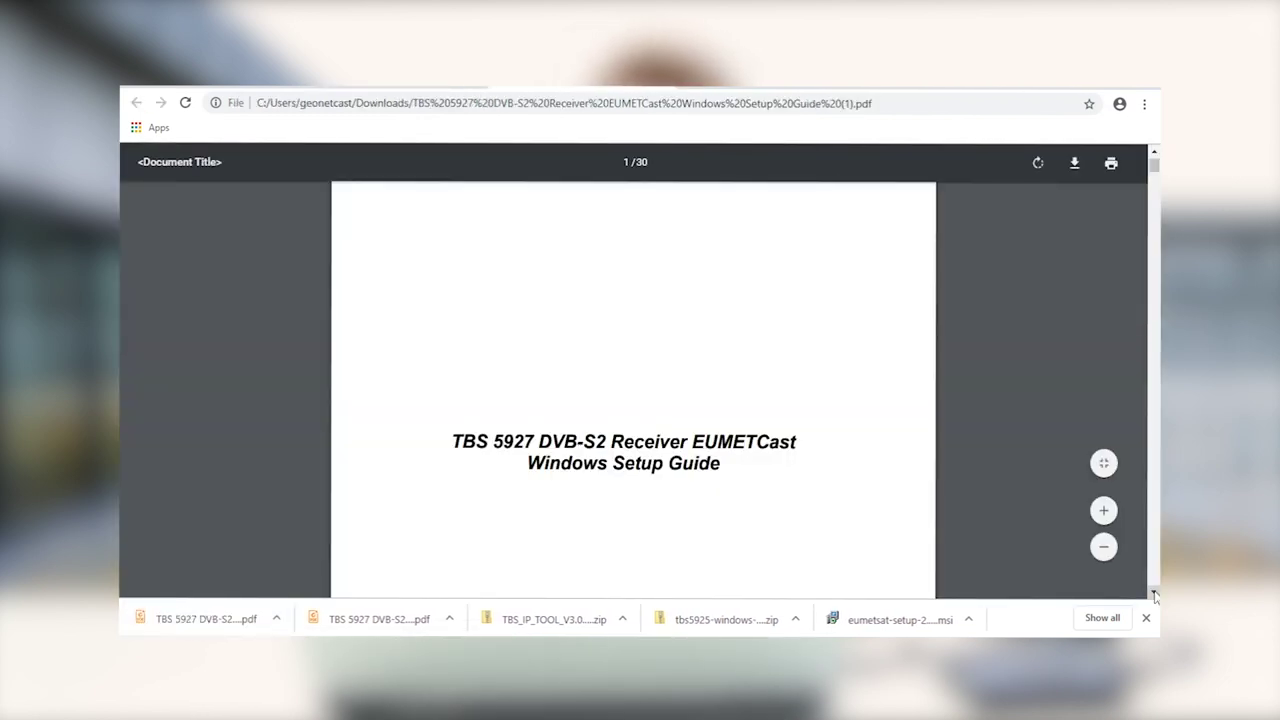
pyautogui.scroll(-20, 1154, 596)
pyautogui.scroll(-15, 1154, 596)
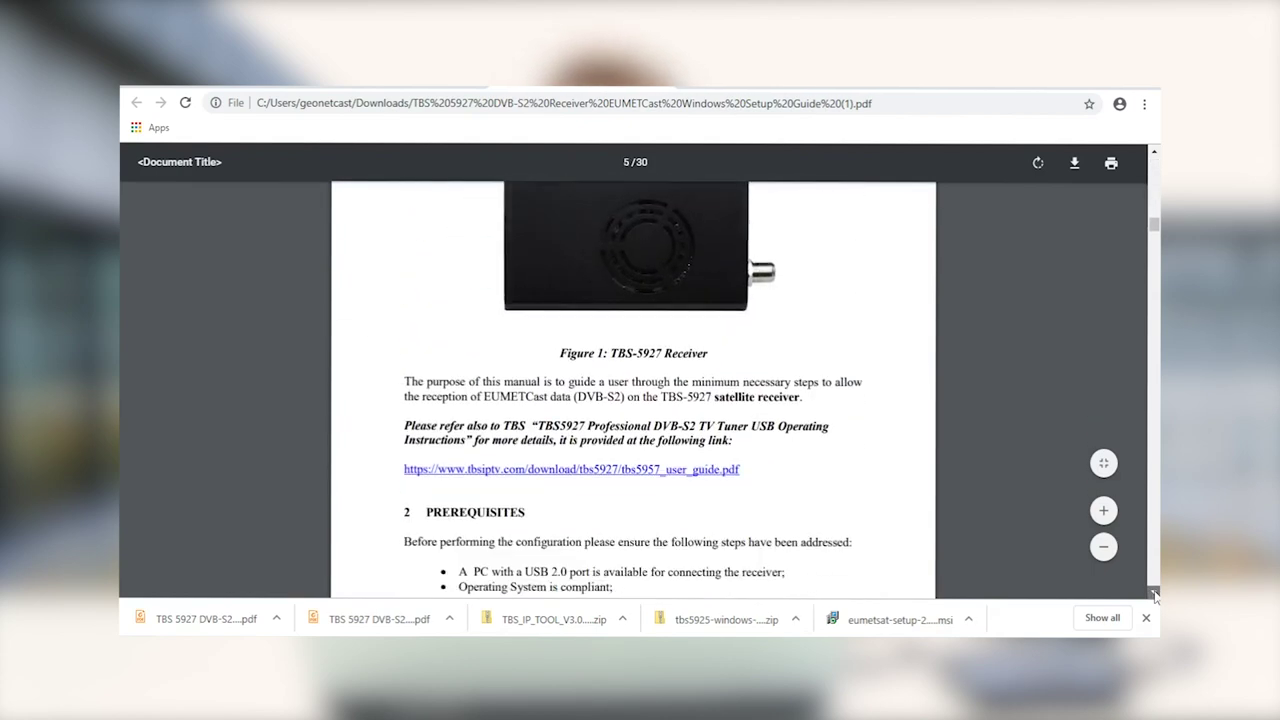
pyautogui.scroll(-5, 1154, 596)
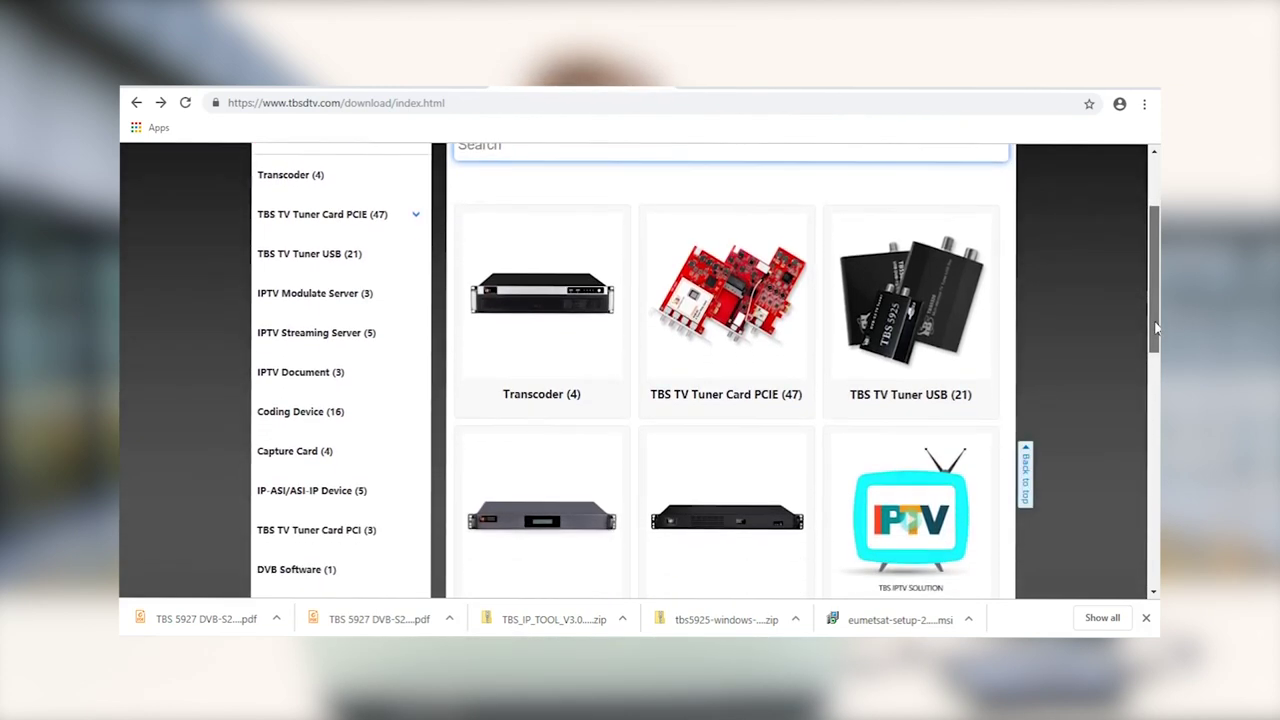
# Search the TBS TV Tuner USB downloads for 5927 and expand the TBS5927 Professional DVB-S2 TV Tuner USB entry.
pyautogui.click(925, 320)
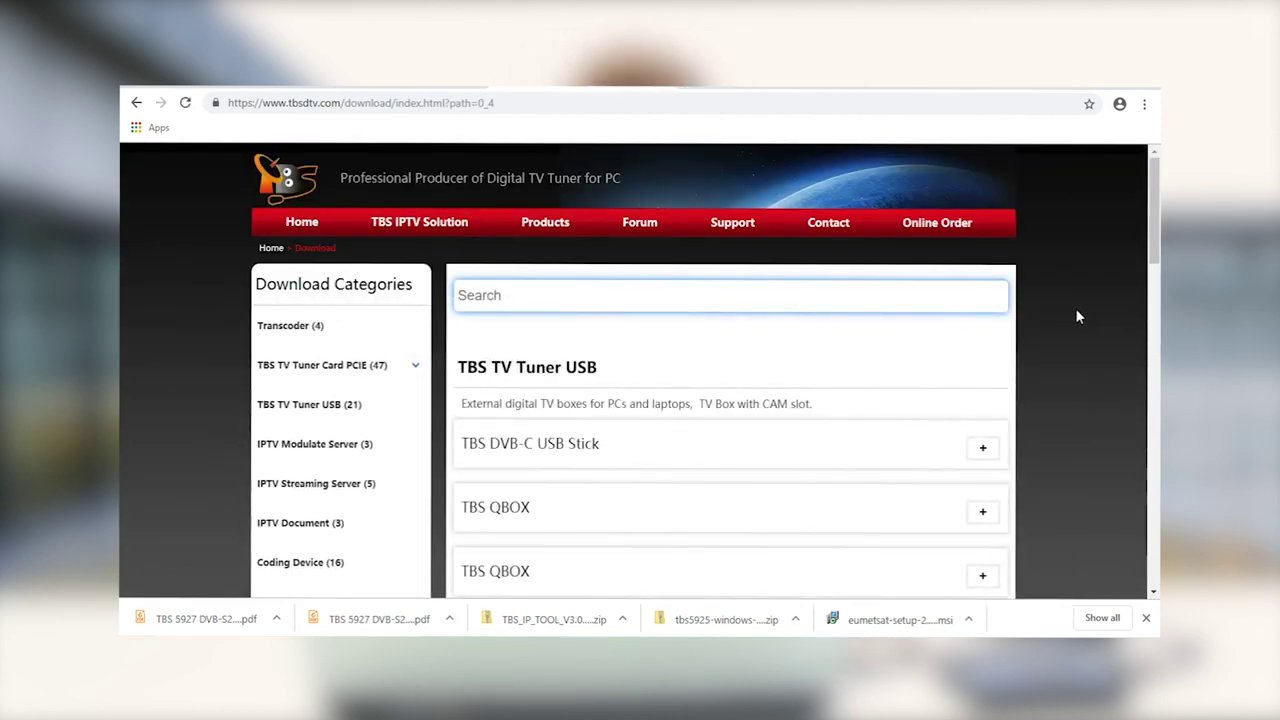
pyautogui.click(956, 300)
pyautogui.write('5927')
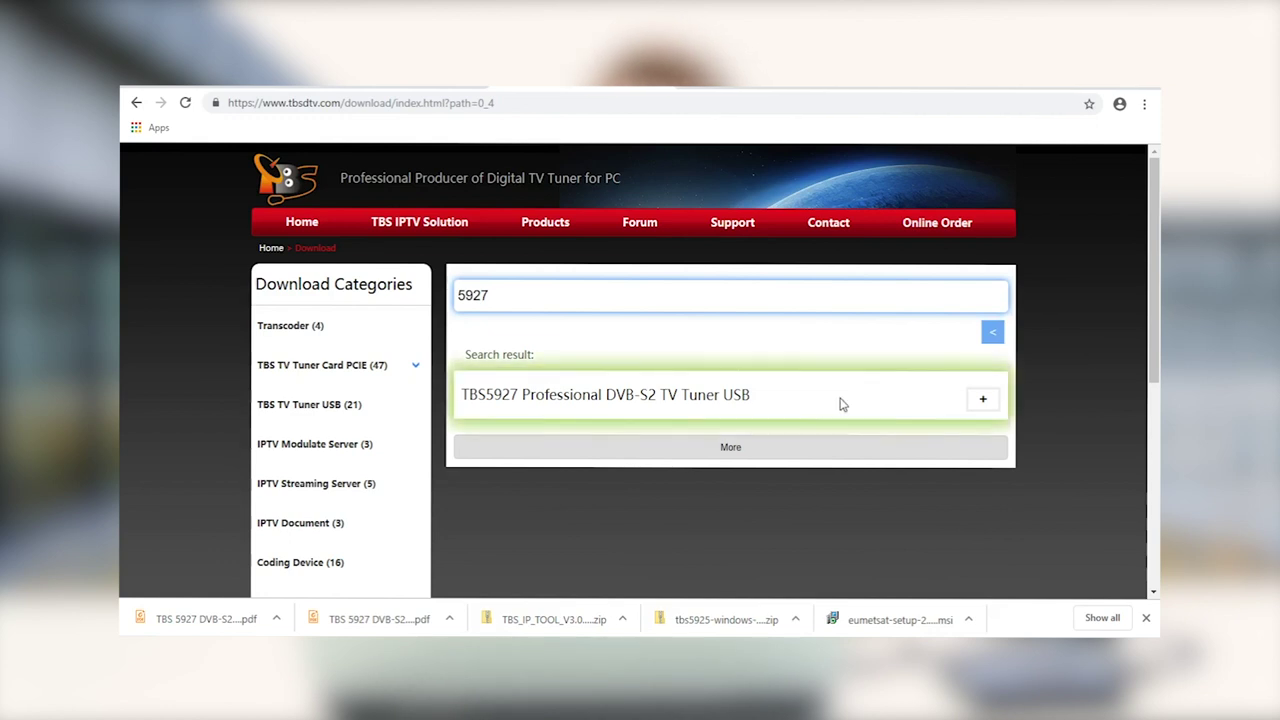
pyautogui.click(982, 401)
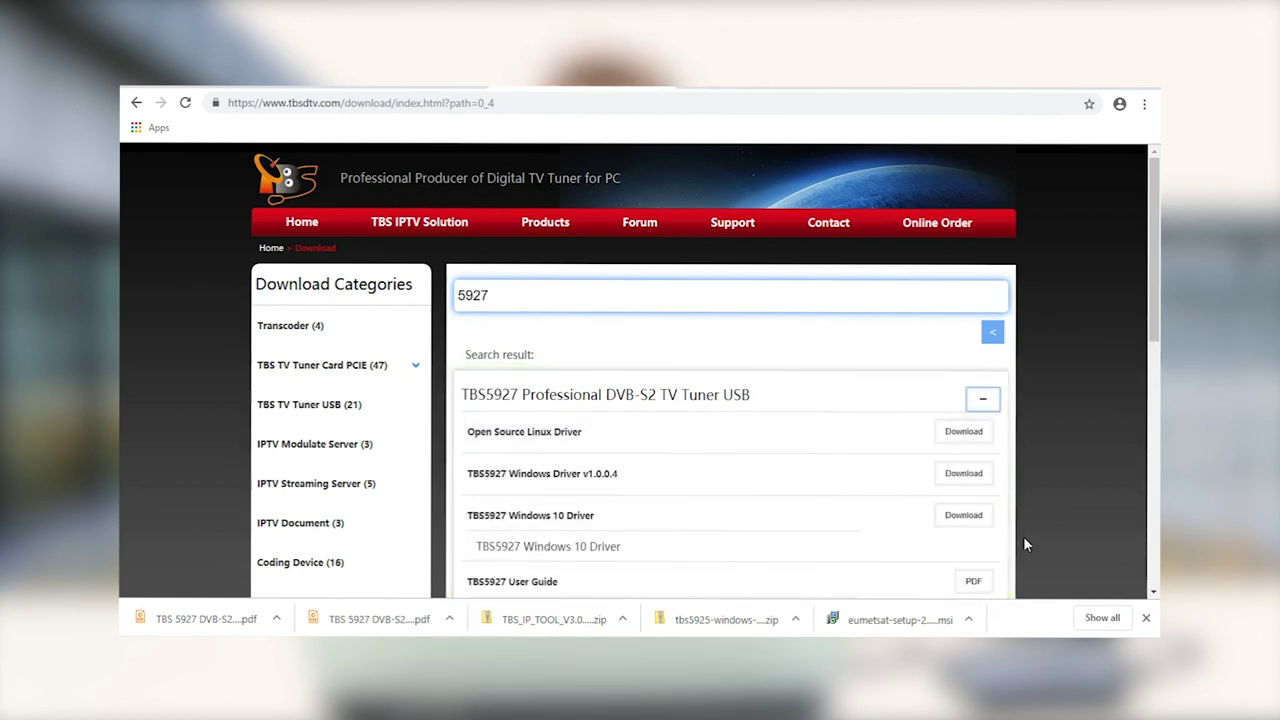
# Download the TBS5927 Windows Driver v1.0.0.4 archive and open it.
pyautogui.scroll(-2, 657, 491)
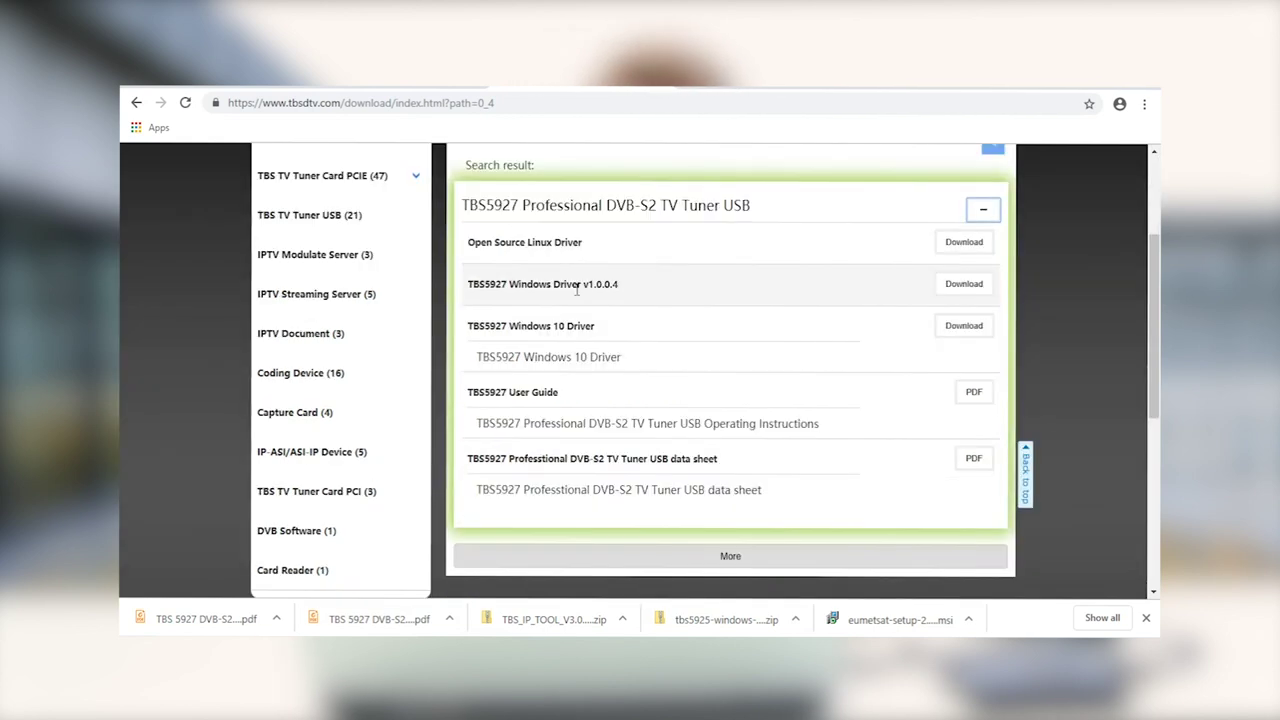
pyautogui.click(962, 285)
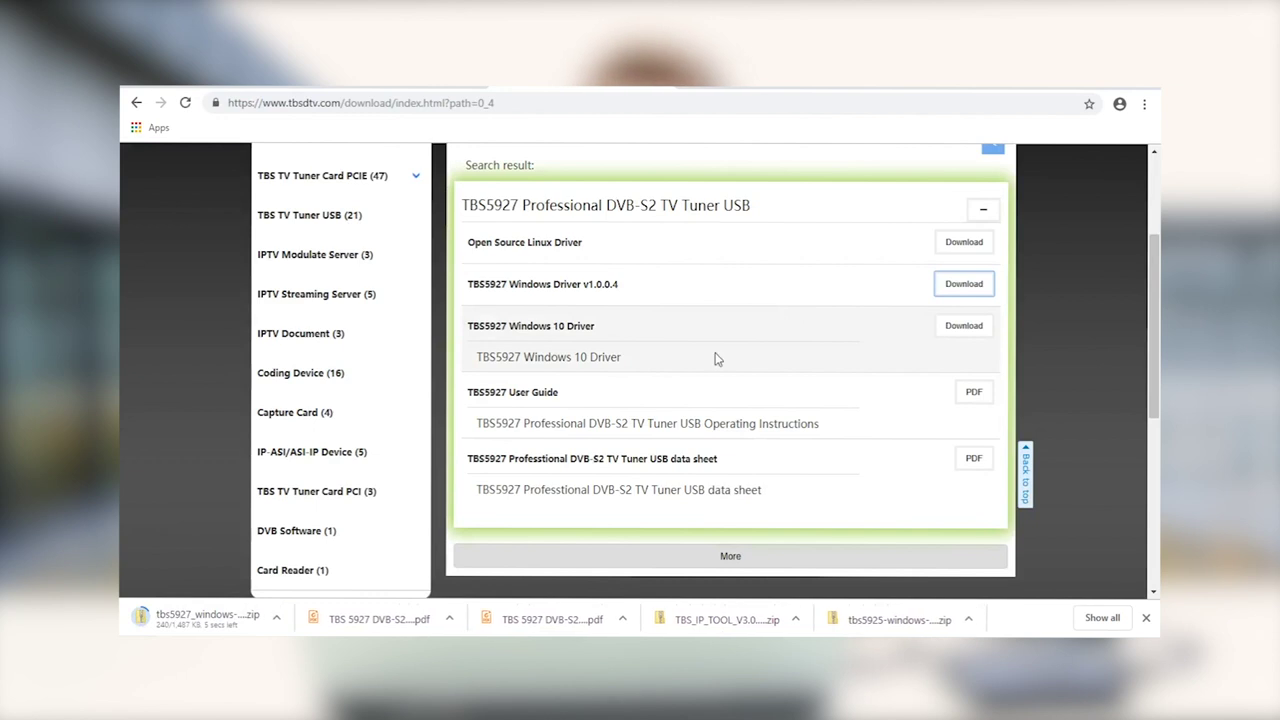
pyautogui.click(284, 617)
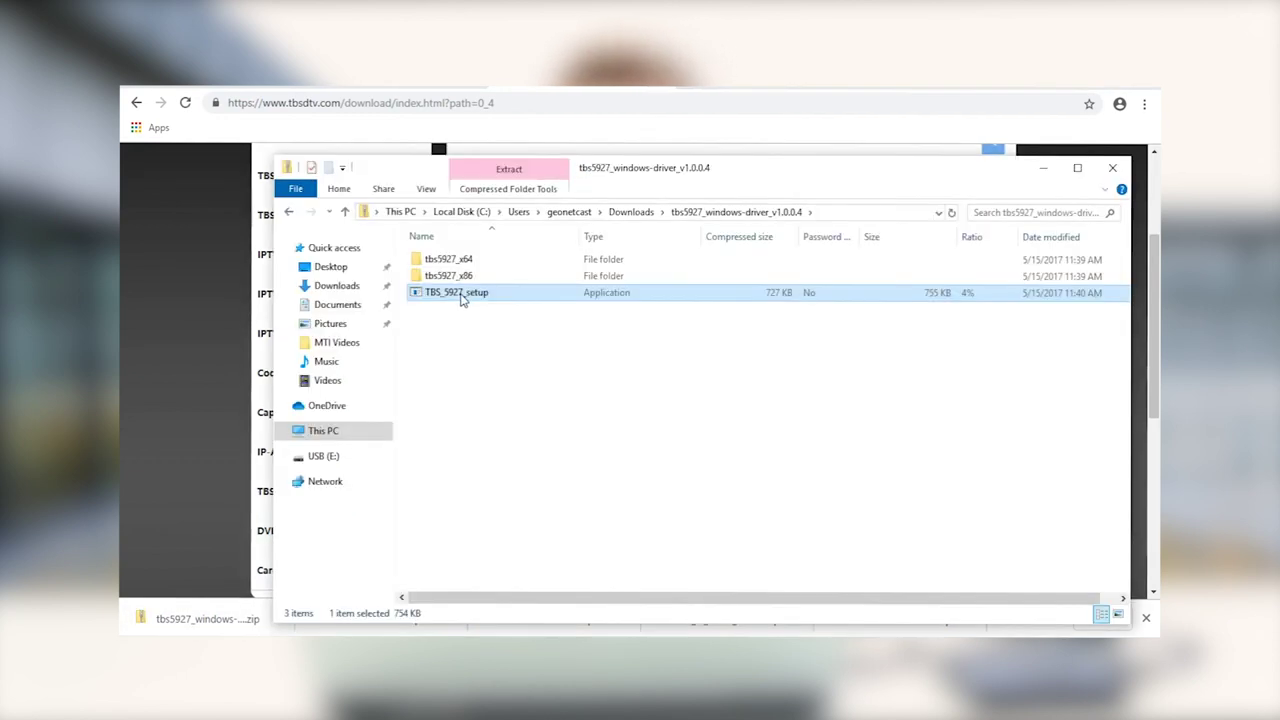
# Extract all files of the tbs5927_windows-driver_v1.0.0.4 archive to the default Downloads subfolder and show the extracted files.
pyautogui.doubleClick(460, 297)
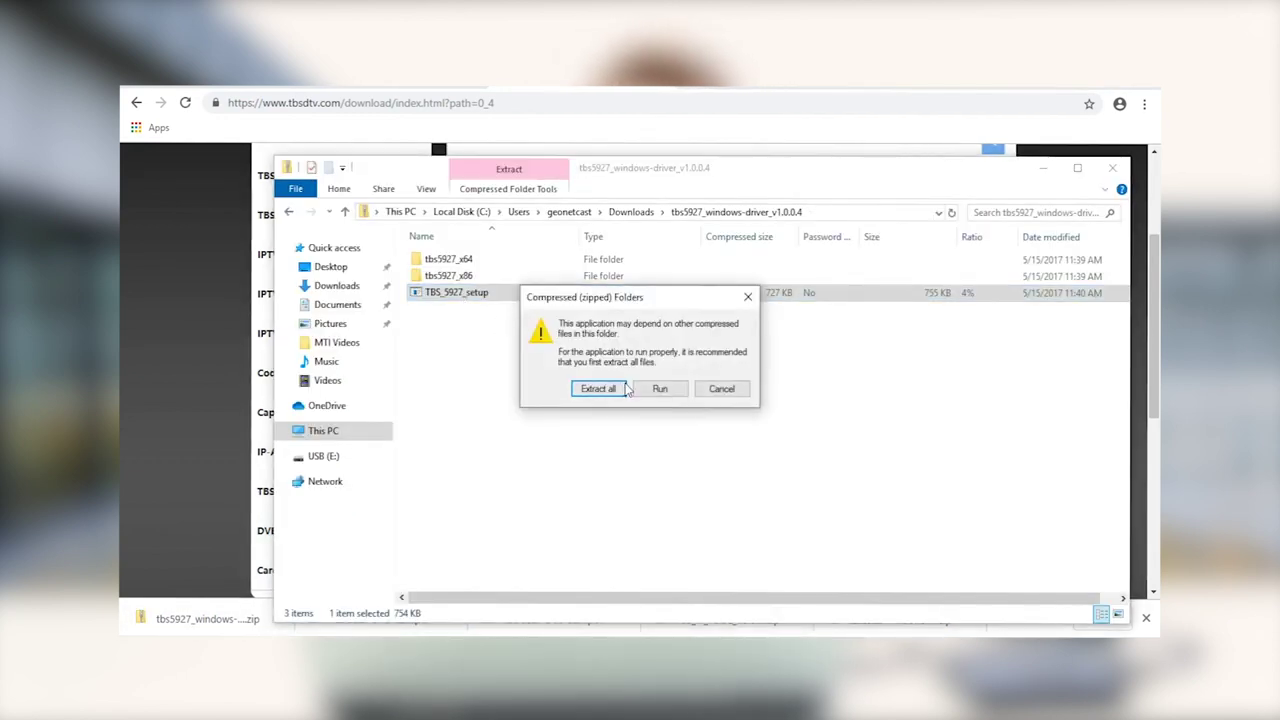
pyautogui.click(610, 391)
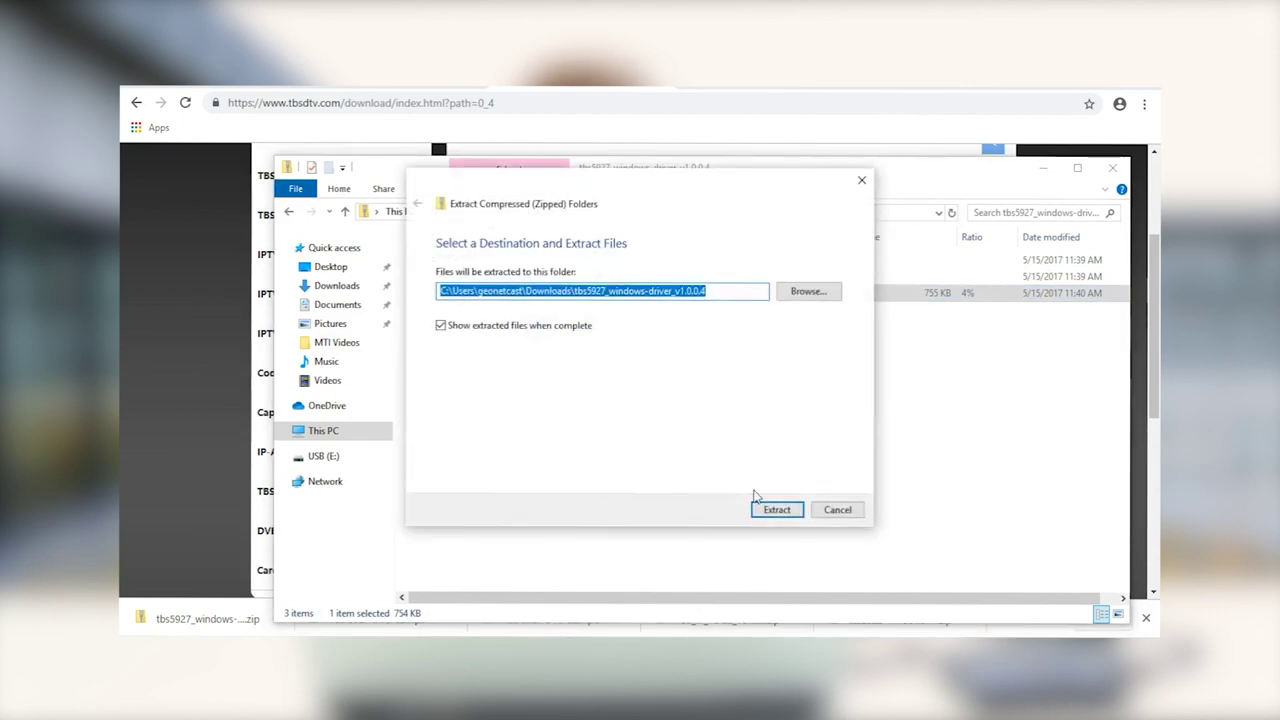
pyautogui.click(779, 512)
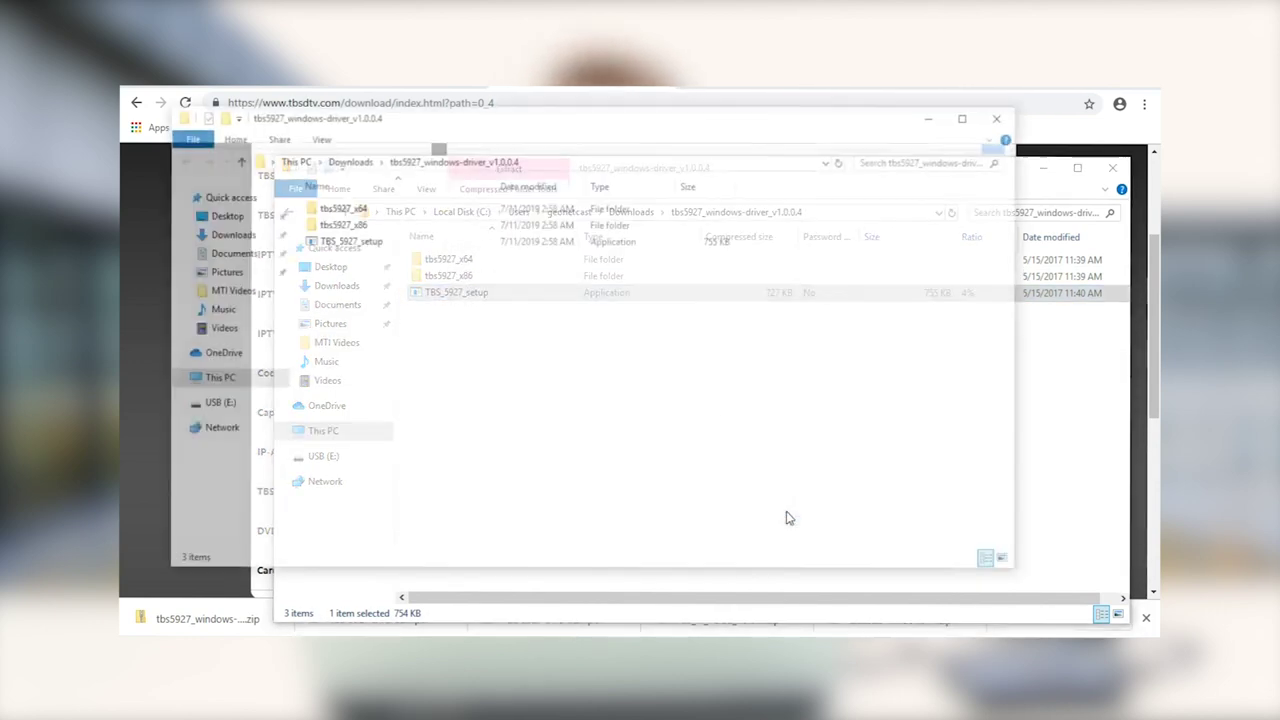
# Run the extracted TBS_5927_setup in English, allow the TBS DTV device software to install, and finish the wizard.
pyautogui.doubleClick(349, 241)
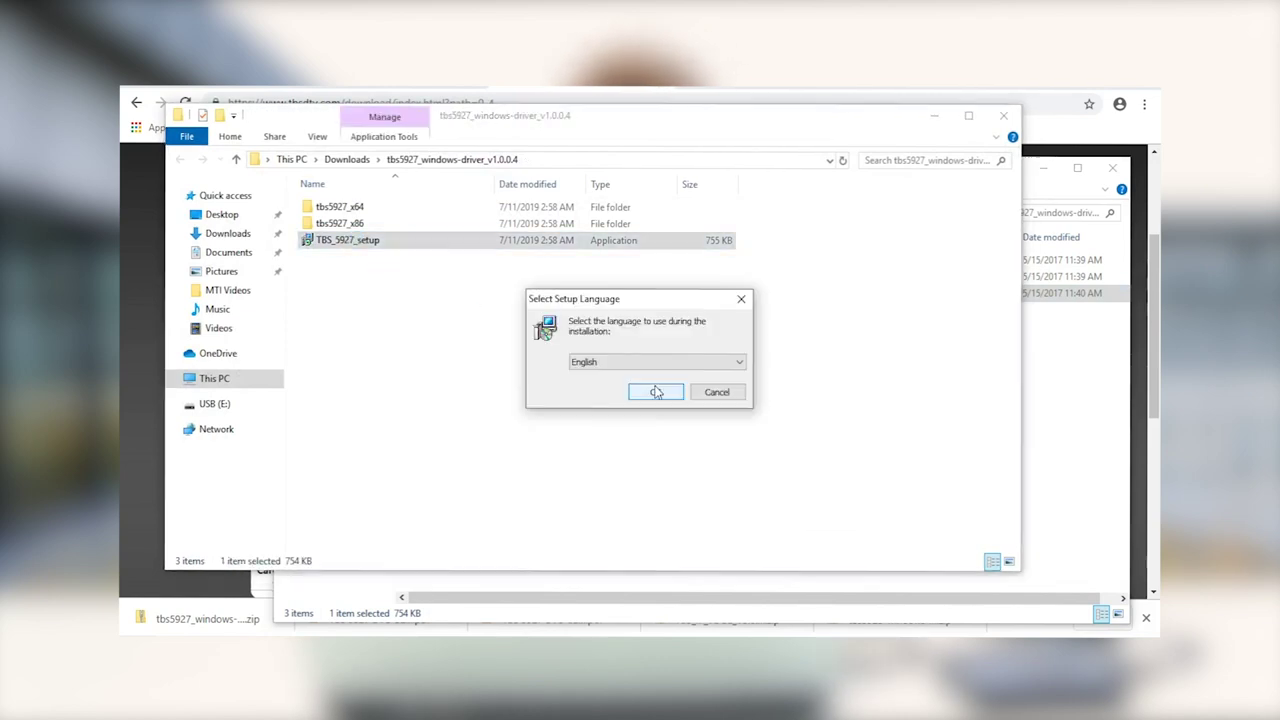
pyautogui.click(658, 390)
pyautogui.click(727, 484)
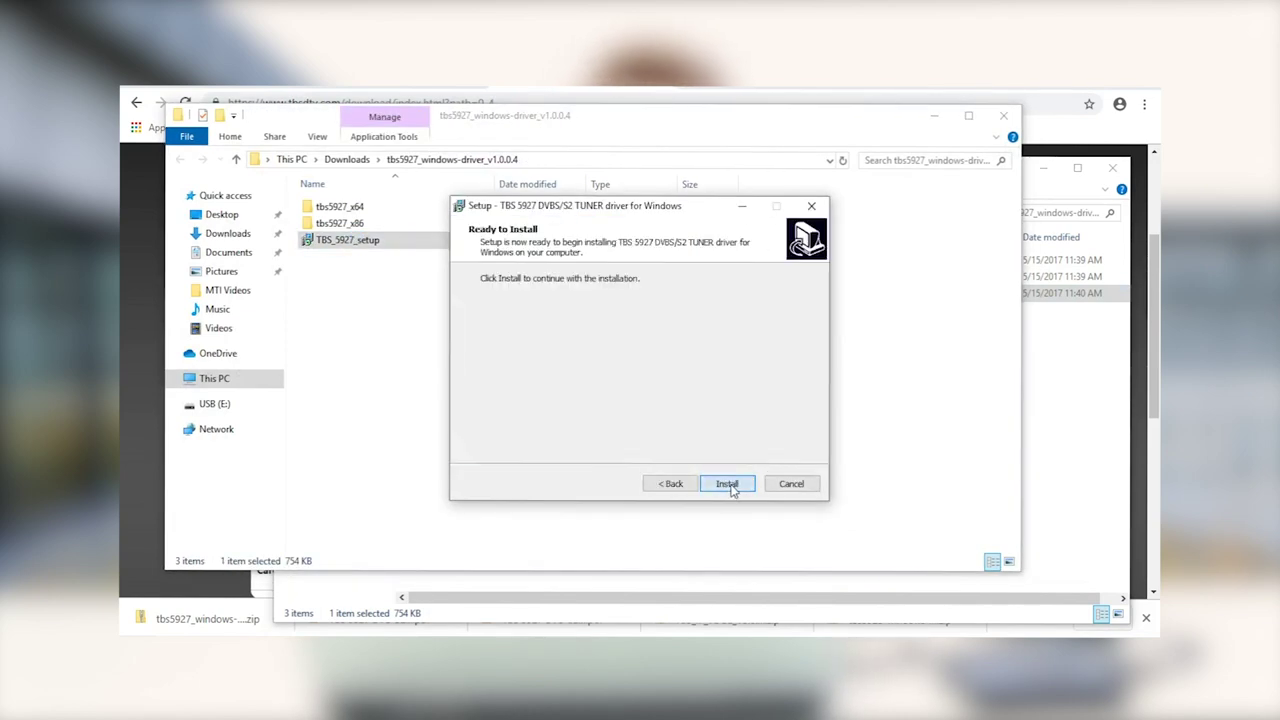
pyautogui.click(727, 484)
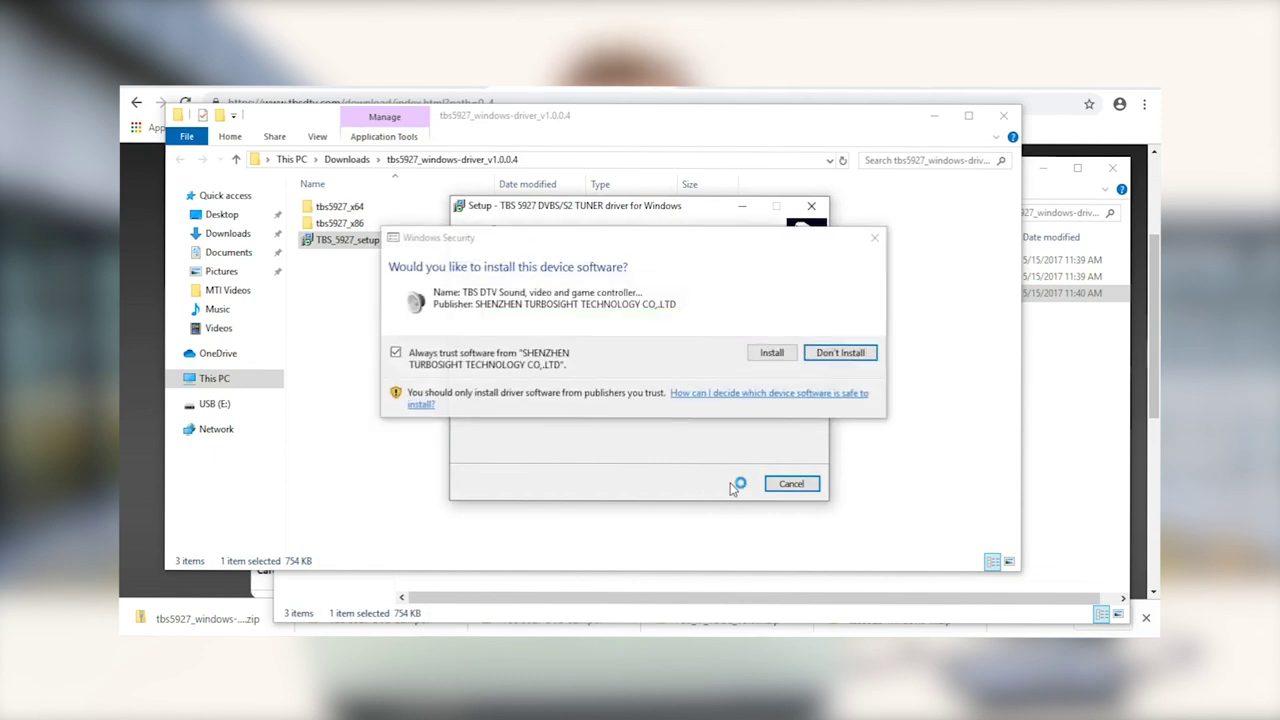
pyautogui.click(770, 352)
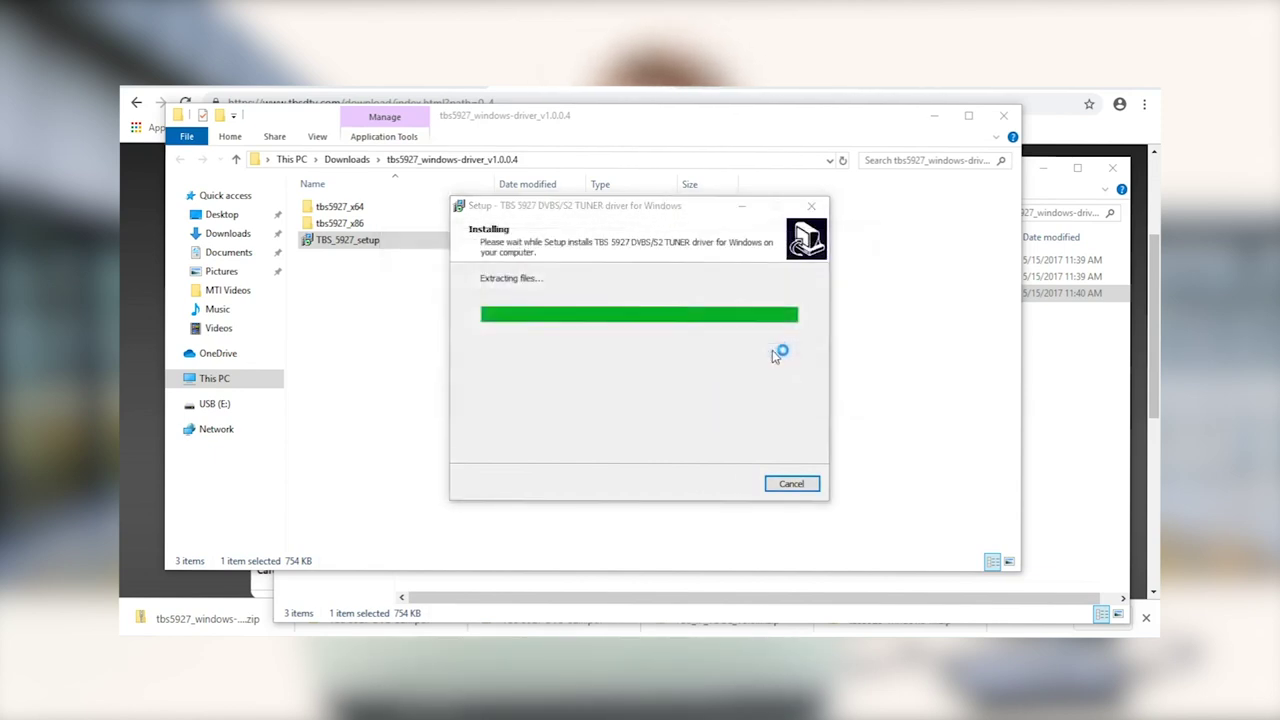
pyautogui.click(727, 484)
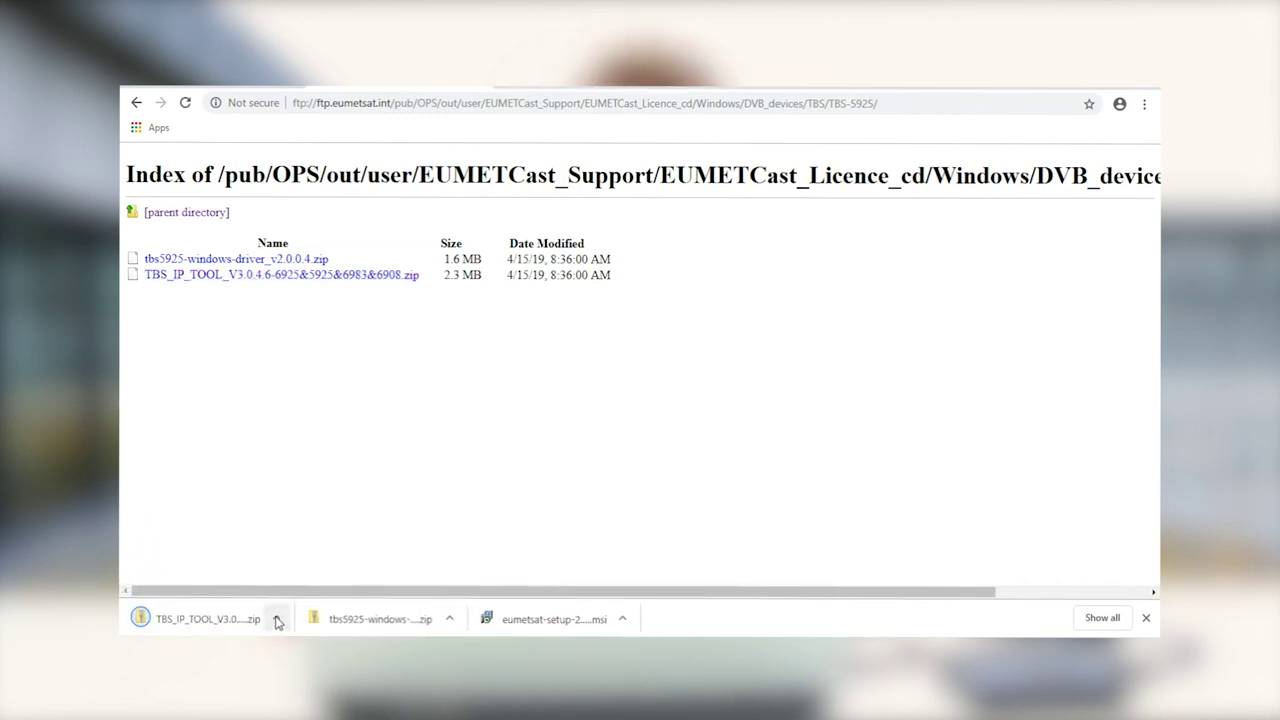
# Open the downloaded TBS_IP_TOOL_V3.0.4.6-6925&5925&6983&6908 archive from the TBS-5925 folder.
pyautogui.click(277, 619)
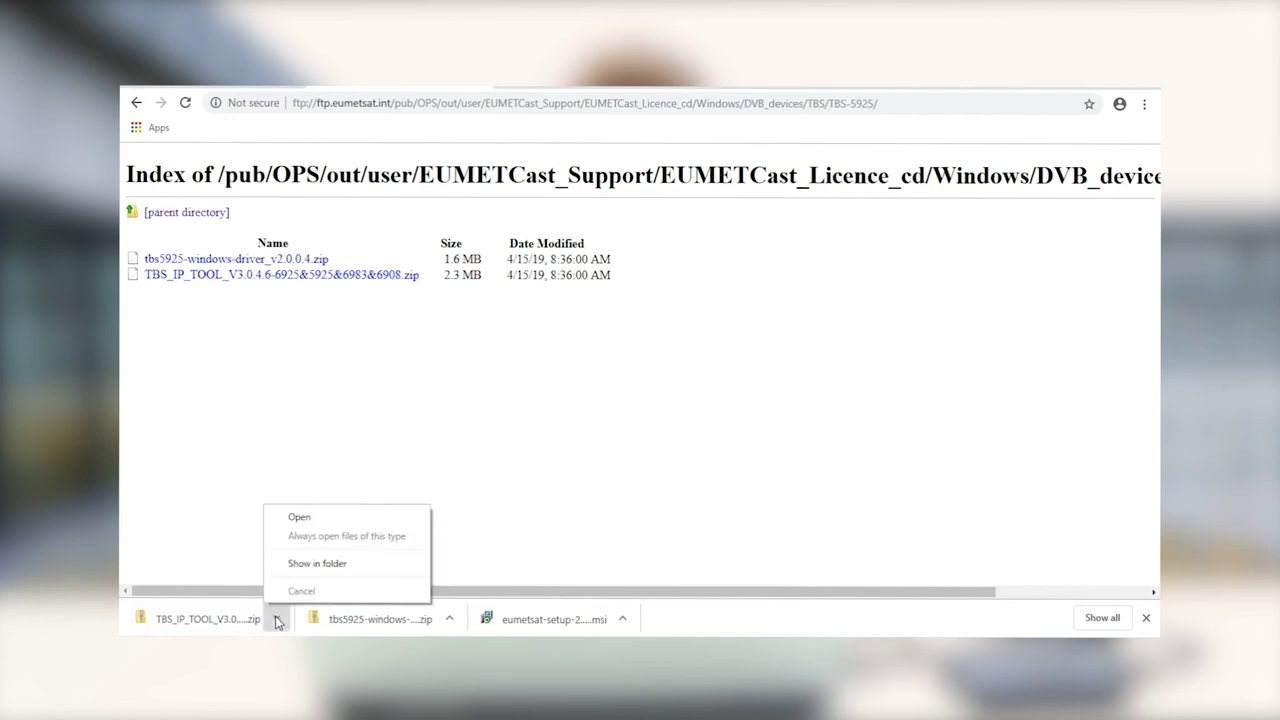
pyautogui.click(258, 621)
pyautogui.click(215, 619)
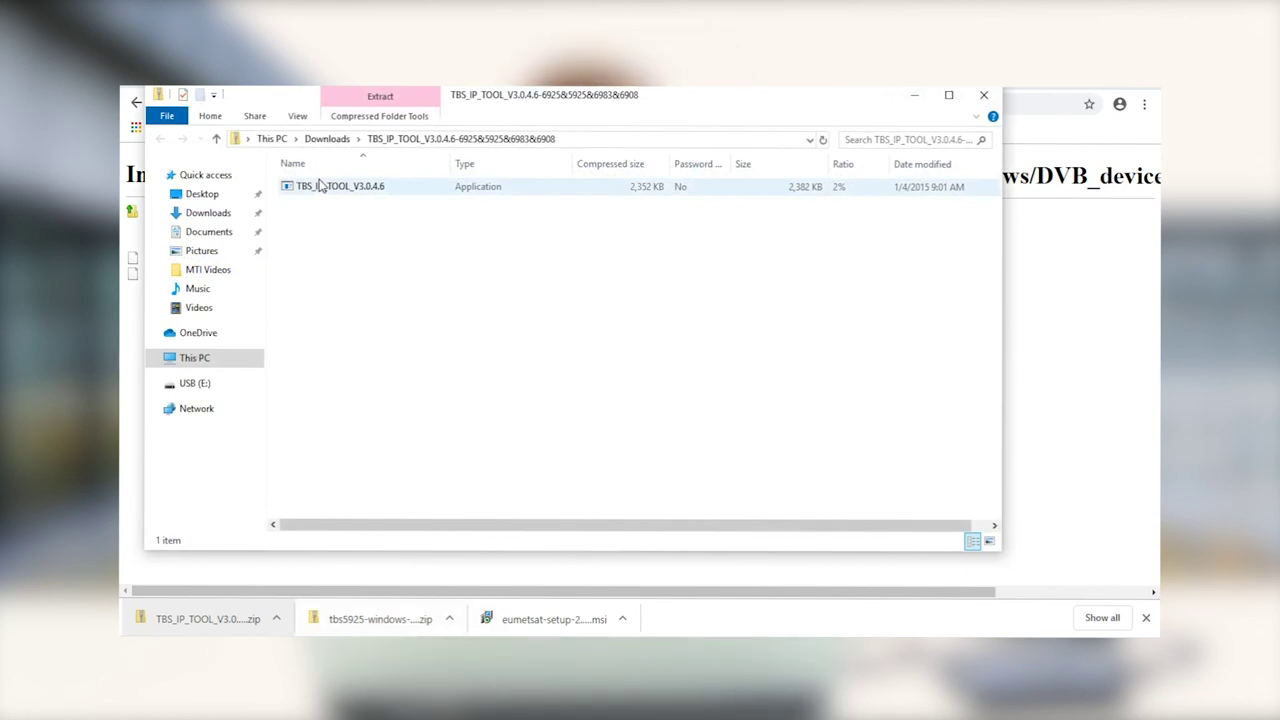
# Install TBS IP Tool 3.0.4.6 in English with the default options, allow the TBS network adapter software, and finish the wizard.
pyautogui.doubleClick(320, 186)
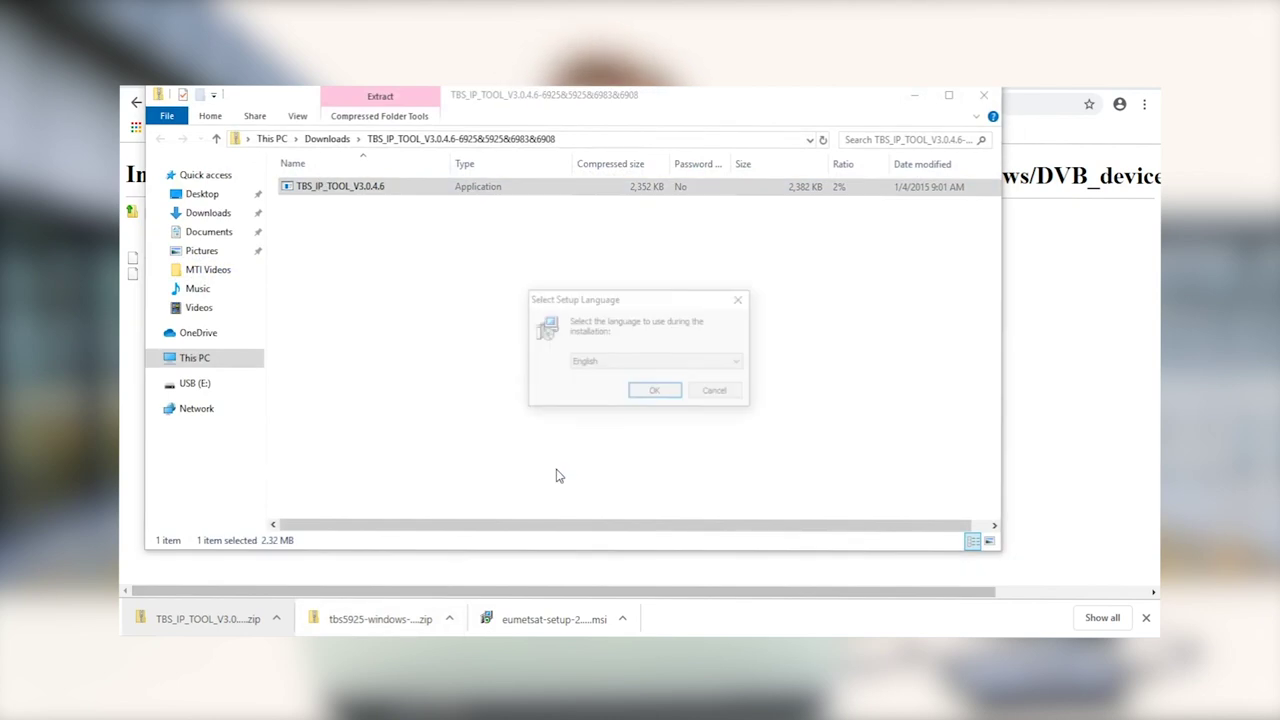
pyautogui.click(658, 391)
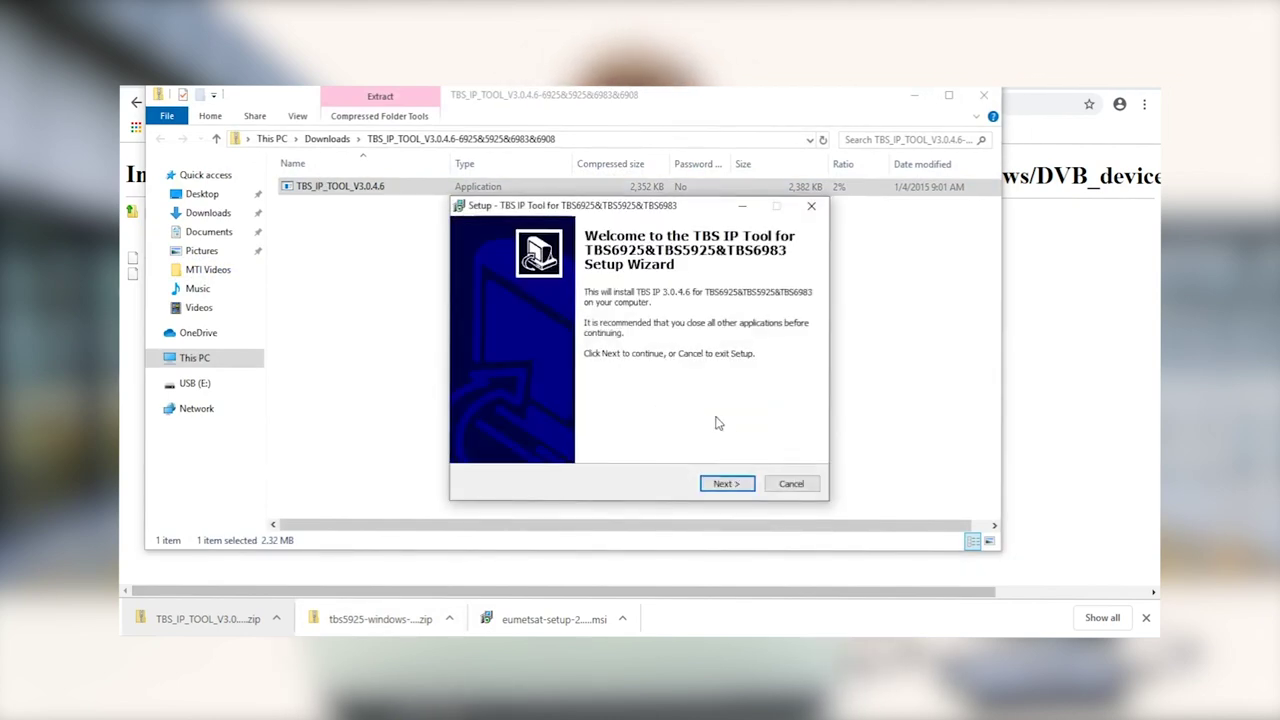
pyautogui.click(726, 484)
pyautogui.click(726, 484)
pyautogui.click(726, 484)
pyautogui.click(726, 484)
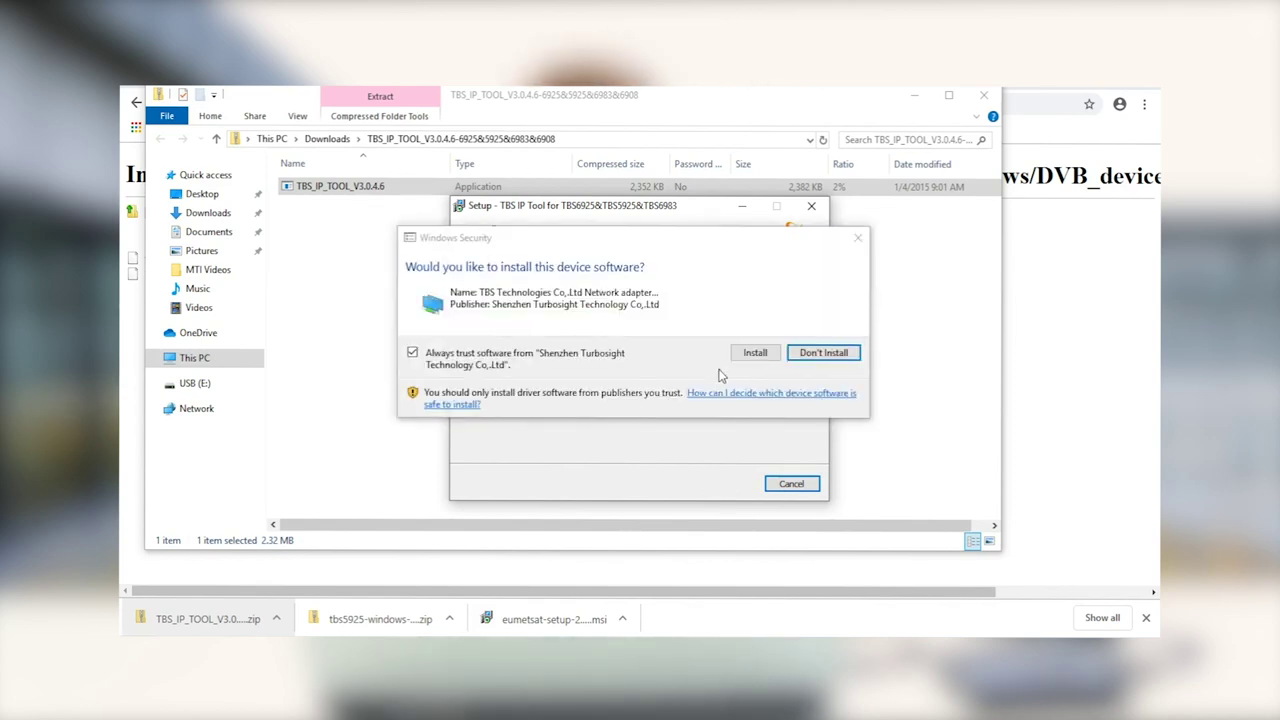
pyautogui.click(754, 354)
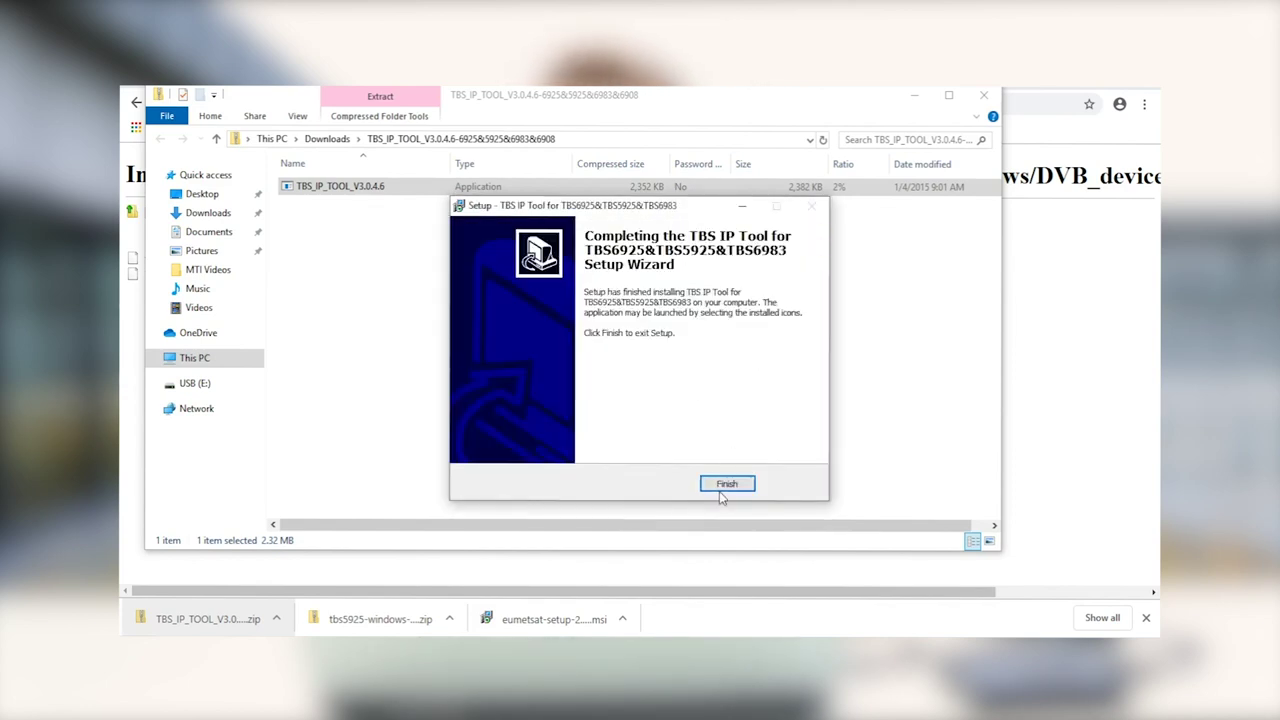
pyautogui.click(719, 491)
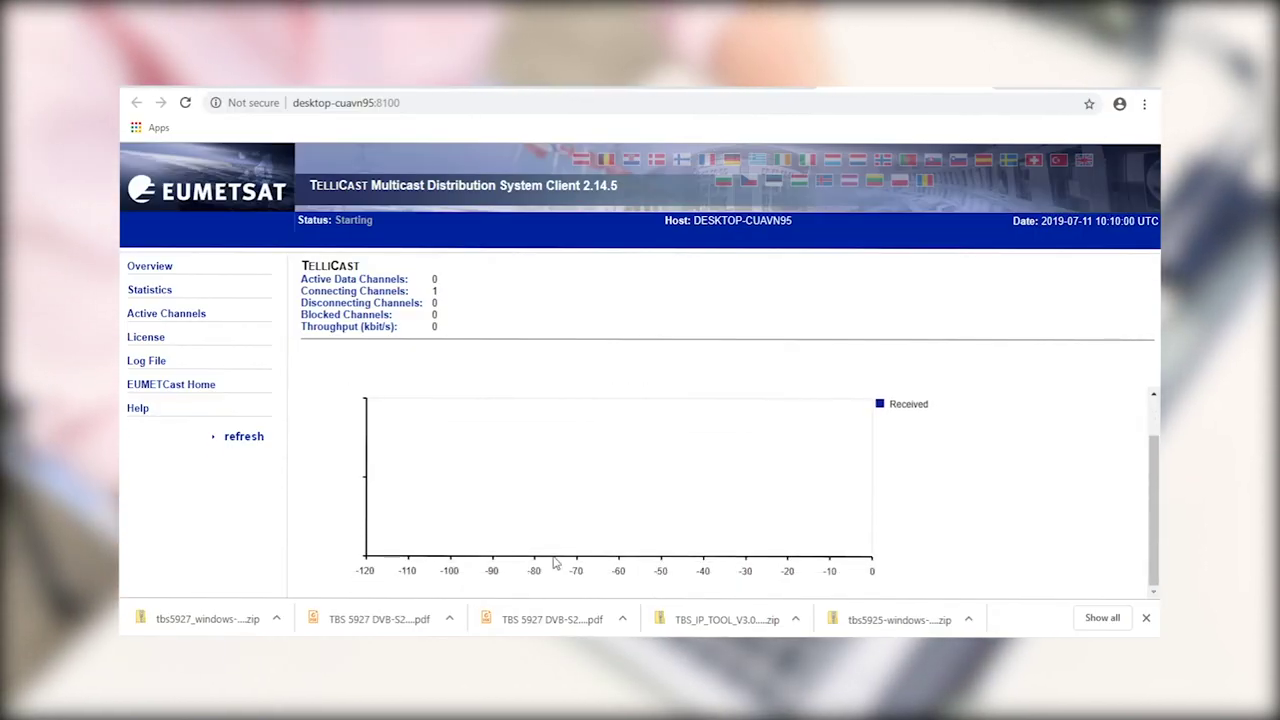
# Review the TelliCast client's overview, statistics, active channels and license pages, highlighting the host_key_4 line under Client Identification.
pyautogui.scroll(2, 1022, 517)
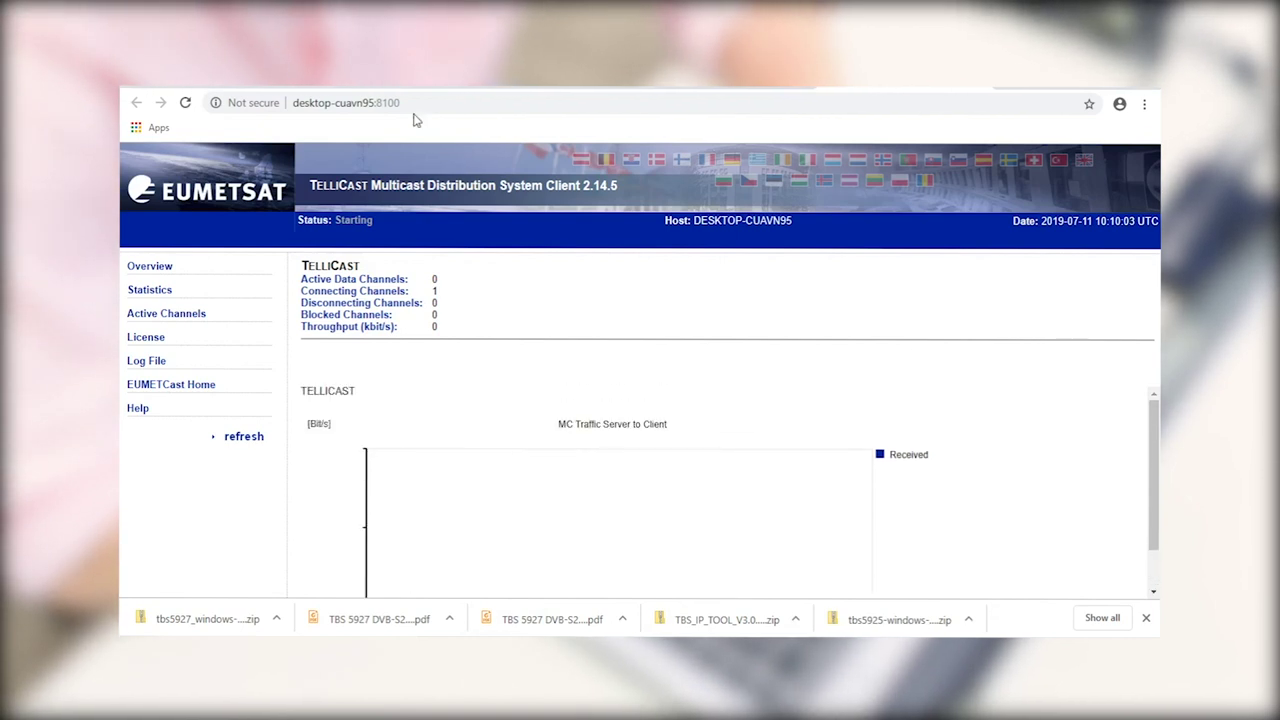
pyautogui.click(147, 291)
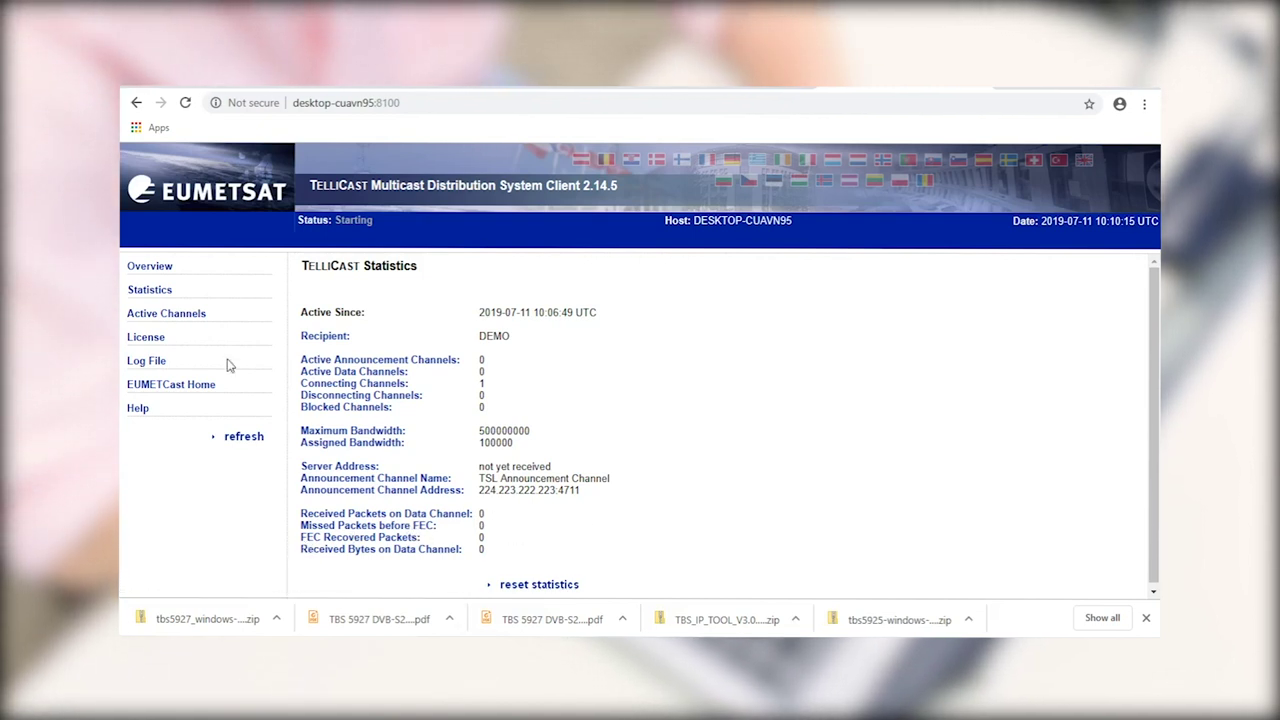
pyautogui.click(172, 318)
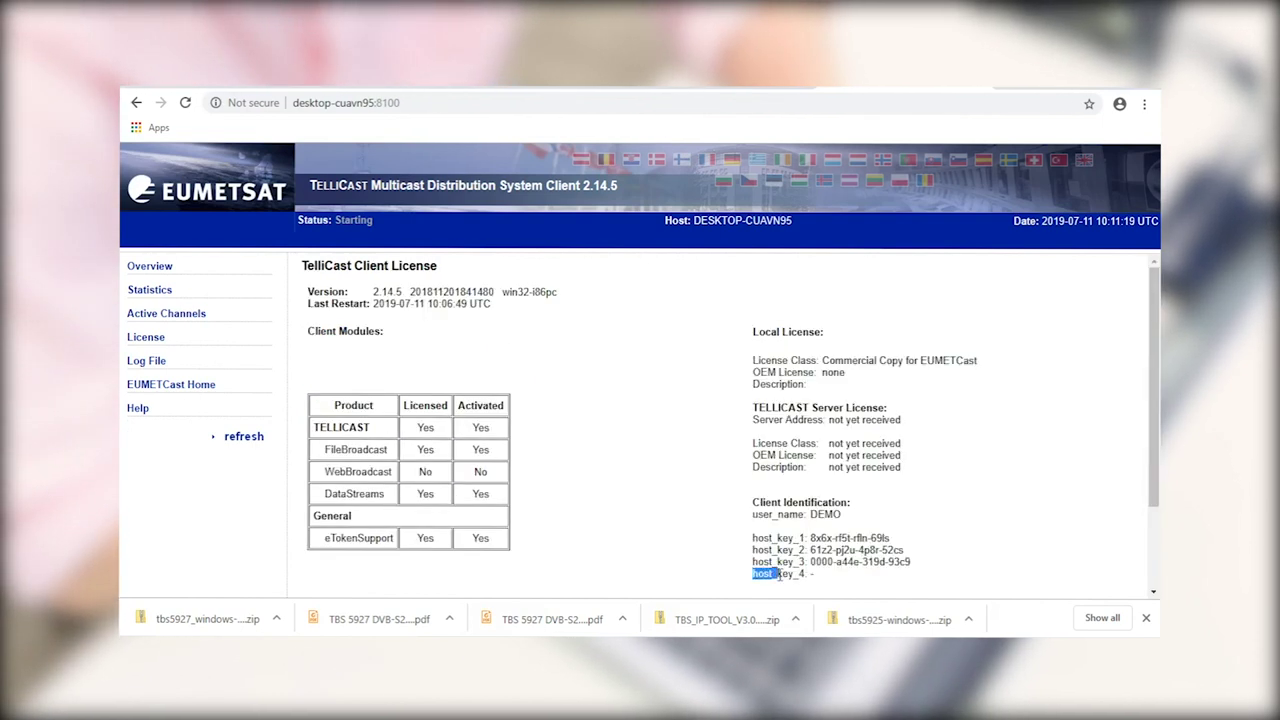
pyautogui.moveTo(778, 575); pyautogui.dragTo(822, 577)
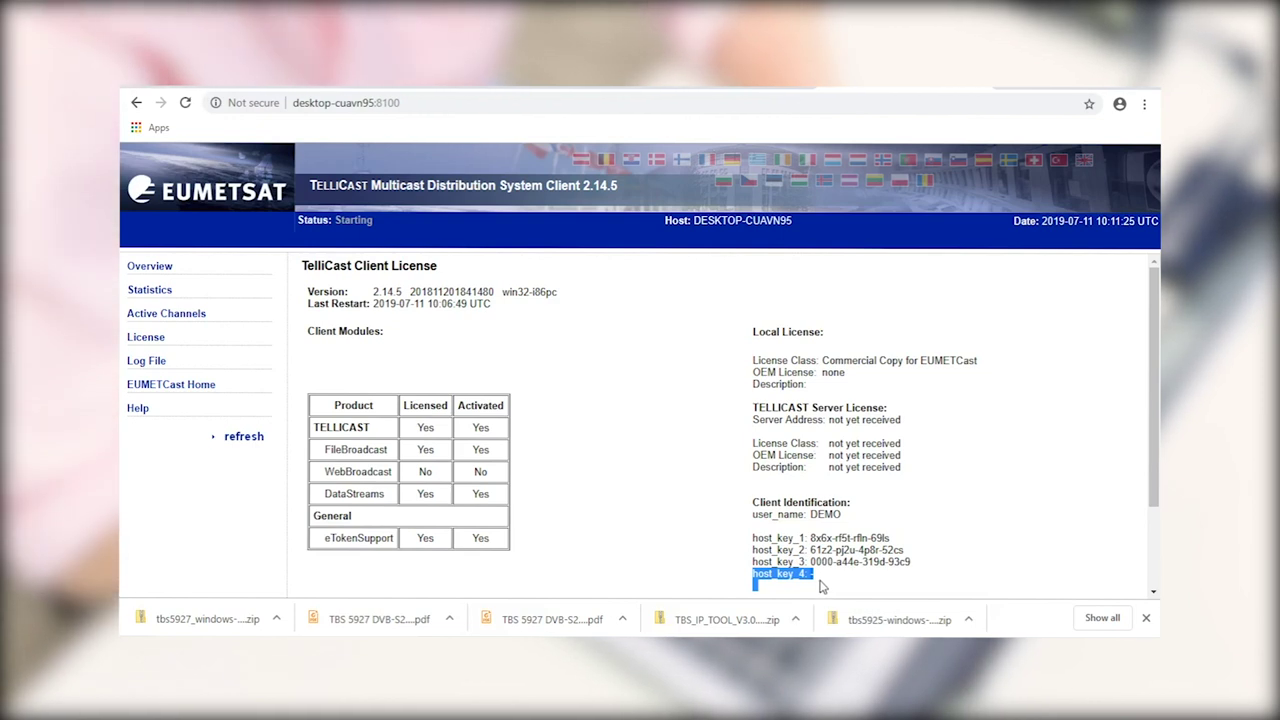
# View the TelliCast client's log file and display the available log filter levels.
pyautogui.click(155, 362)
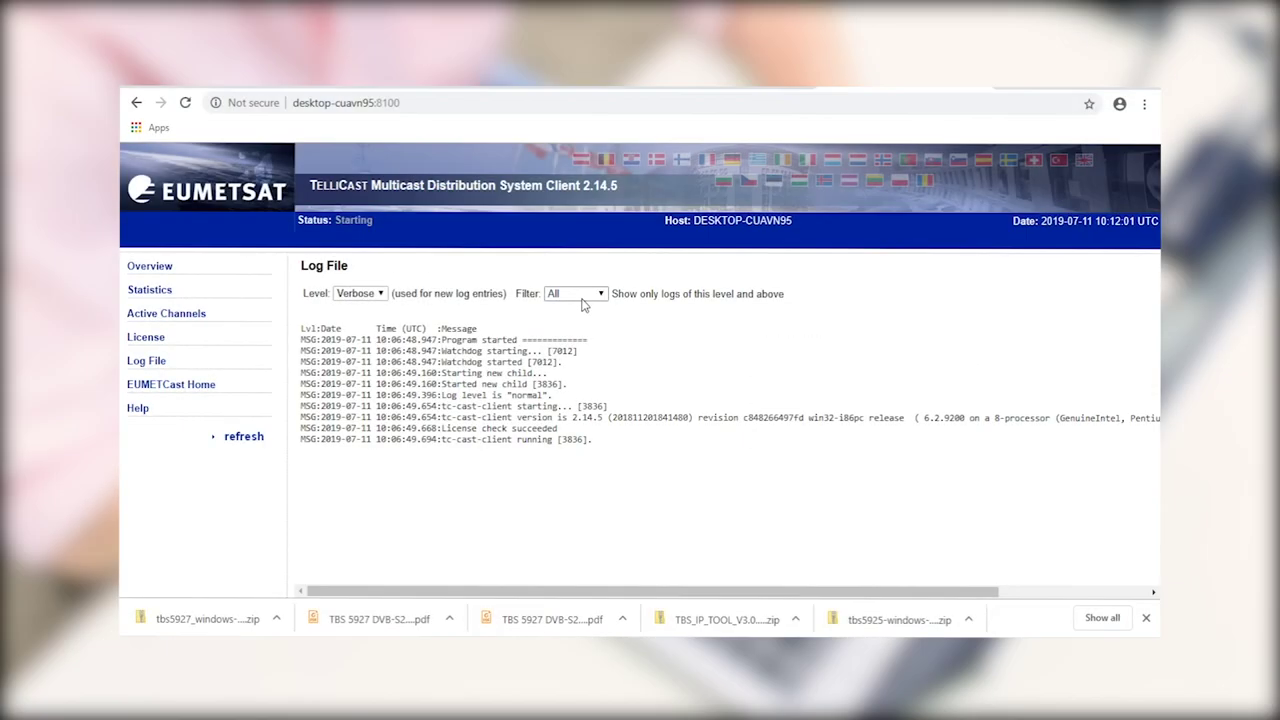
pyautogui.click(580, 294)
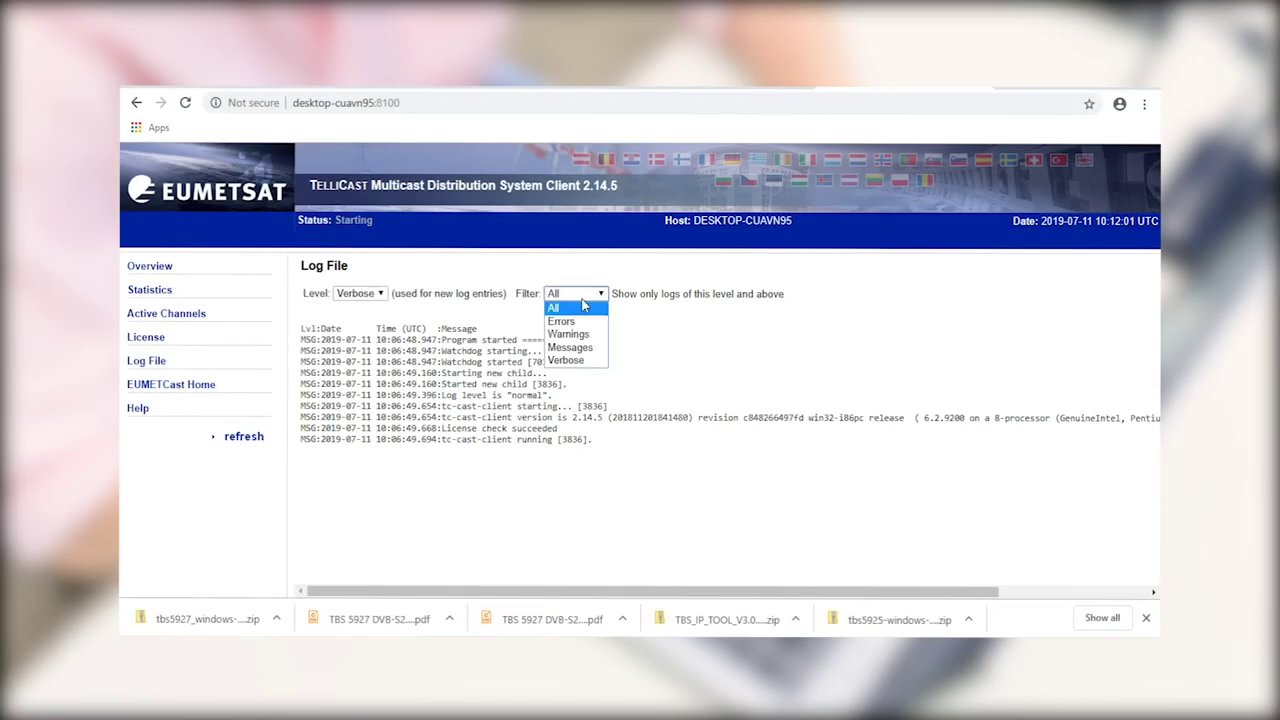